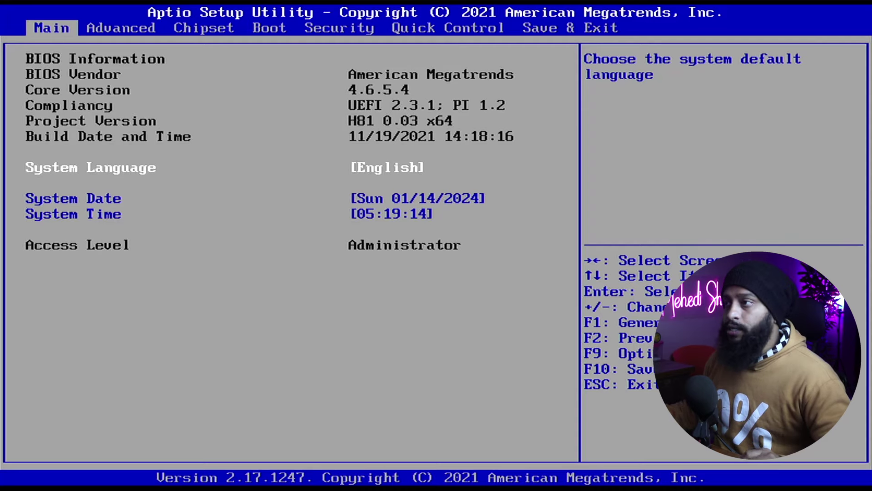
# On the Security tab, leave Secure Boot set to Disabled.
pyautogui.press('Right')
pyautogui.press('Right')
pyautogui.press('Right')
pyautogui.press('Right')
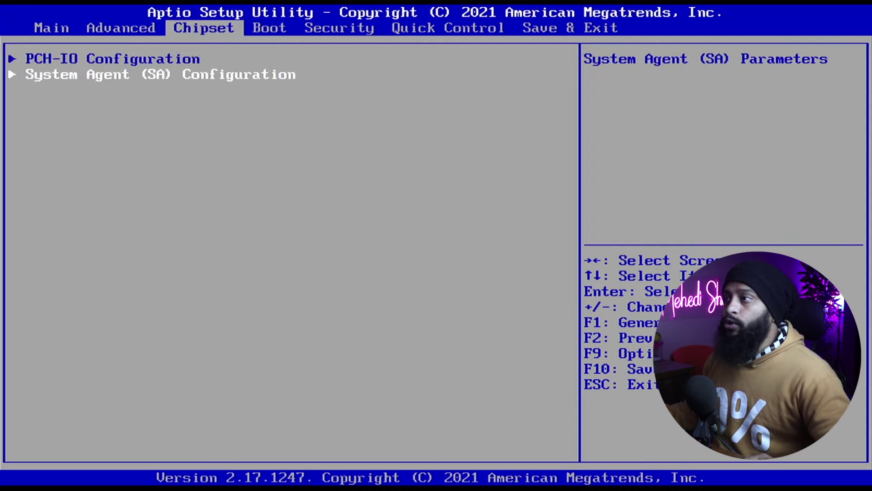
pyautogui.press('Return')
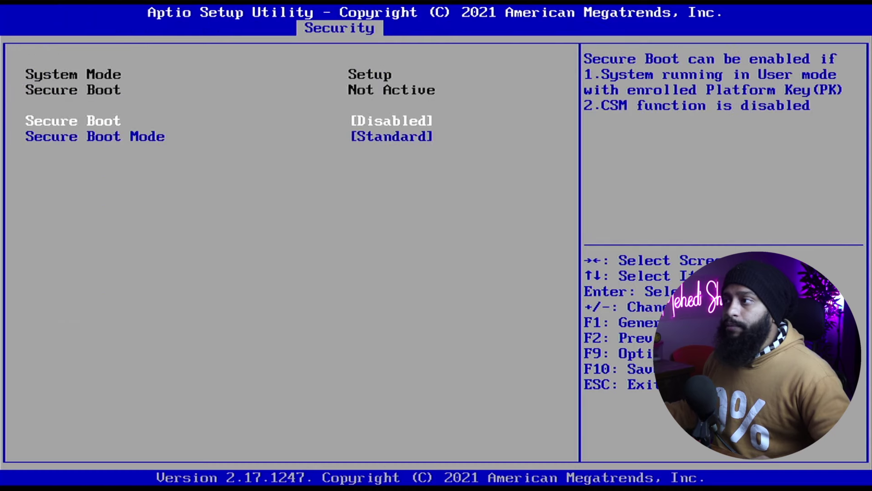
pyautogui.press('Return')
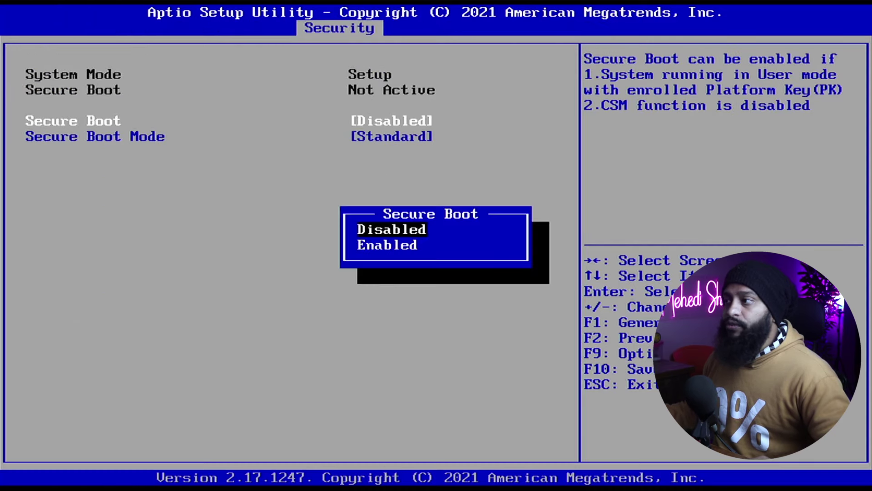
pyautogui.press('Down')
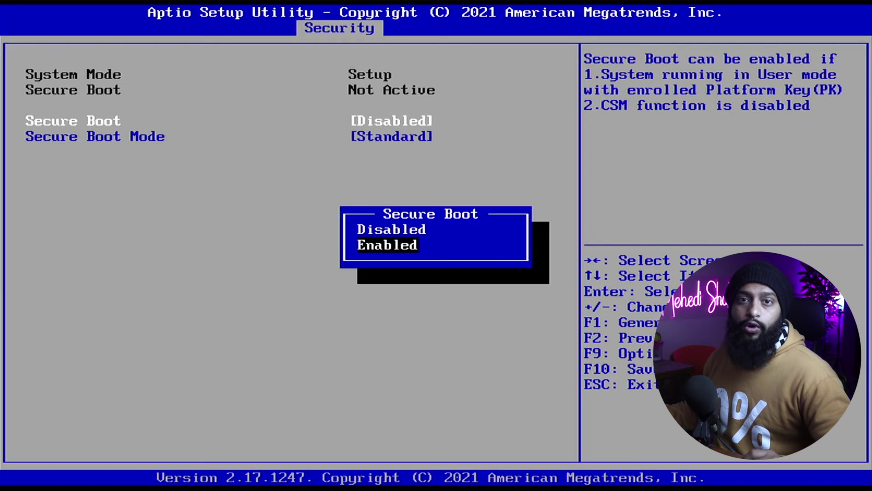
pyautogui.press('Up')
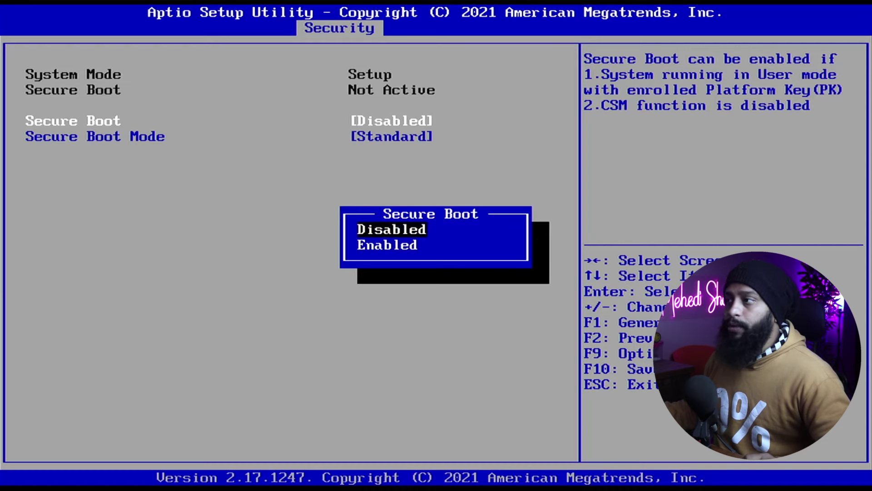
pyautogui.press('Escape')
# On the Boot tab, keep Fast Boot Disabled, then bring up the Chipset page.
pyautogui.press('Left')
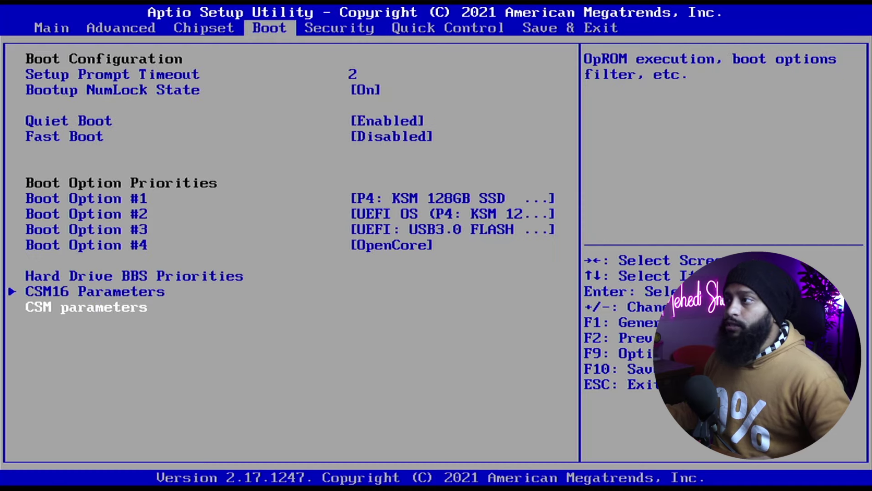
pyautogui.press('Down')
pyautogui.press('Down')
pyautogui.press('Down')
pyautogui.press('Down')
pyautogui.press('Return')
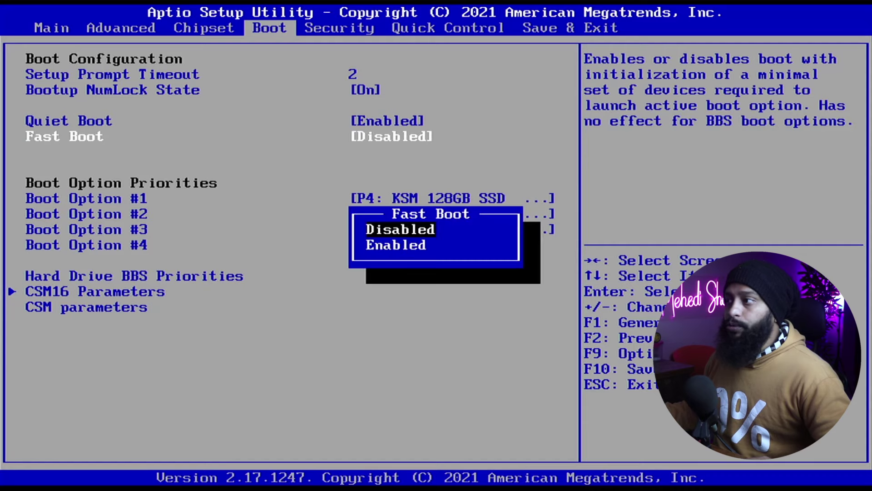
pyautogui.press('Escape')
pyautogui.press('Left')
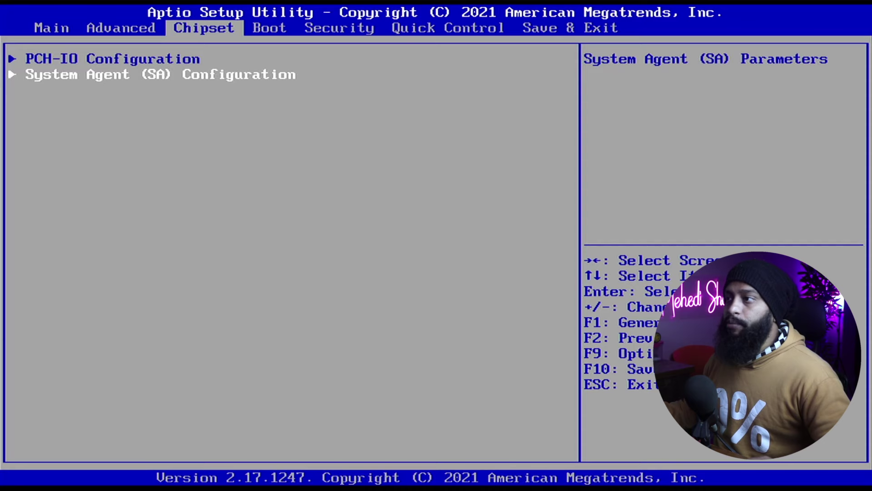
pyautogui.press('Return')
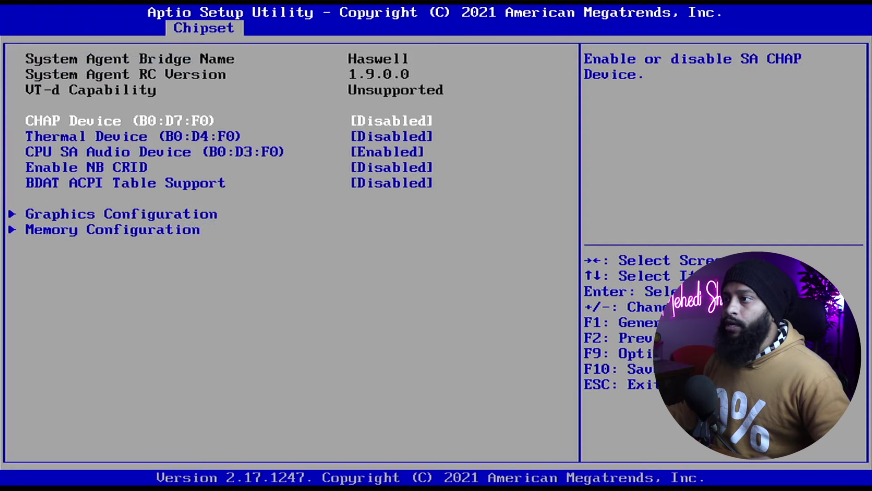
pyautogui.press('Down')
pyautogui.press('Down')
pyautogui.press('Down')
pyautogui.press('Down')
pyautogui.press('Down')
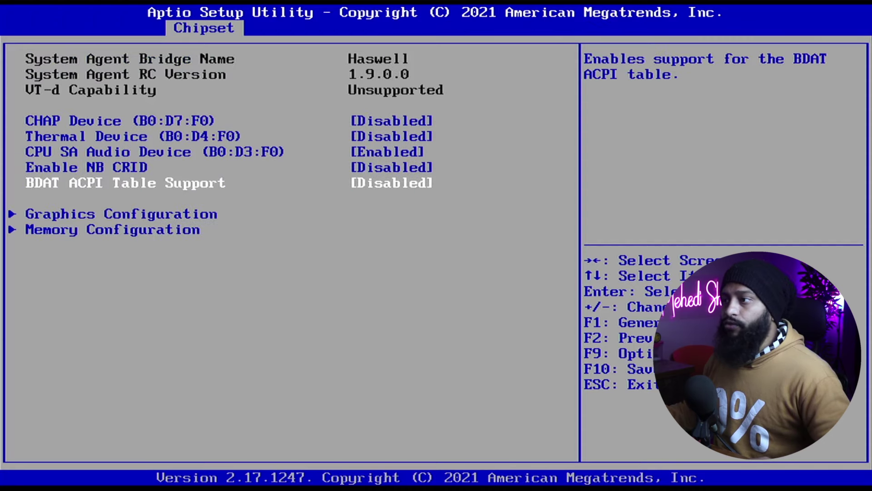
pyautogui.press('Return')
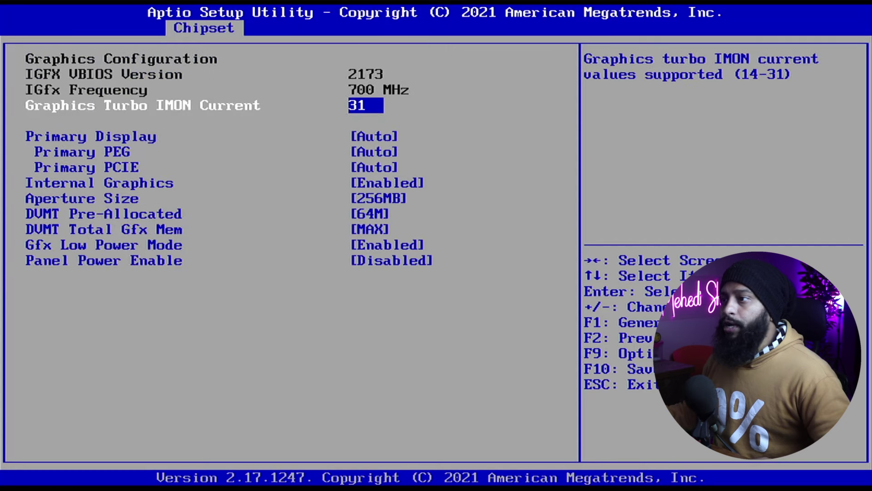
pyautogui.press('Down')
pyautogui.press('Down')
pyautogui.press('Down')
pyautogui.press('Down')
pyautogui.press('Down')
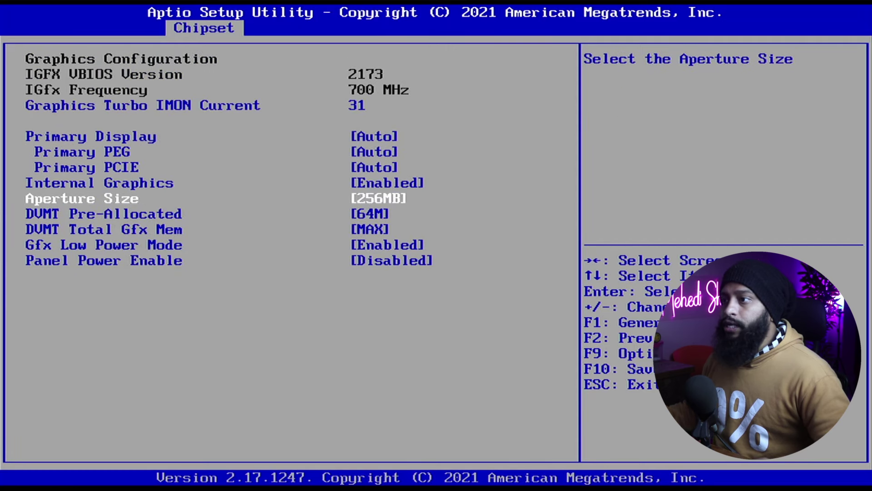
pyautogui.press('Down')
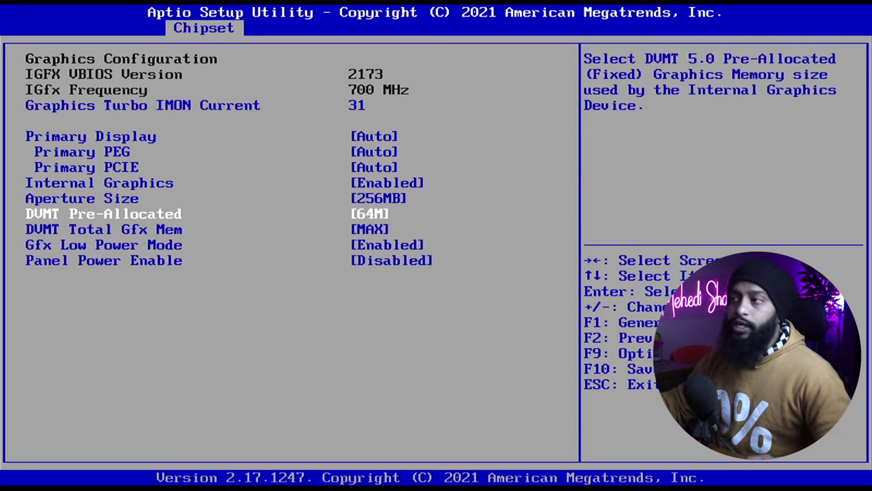
pyautogui.press('Escape')
pyautogui.press('Escape')
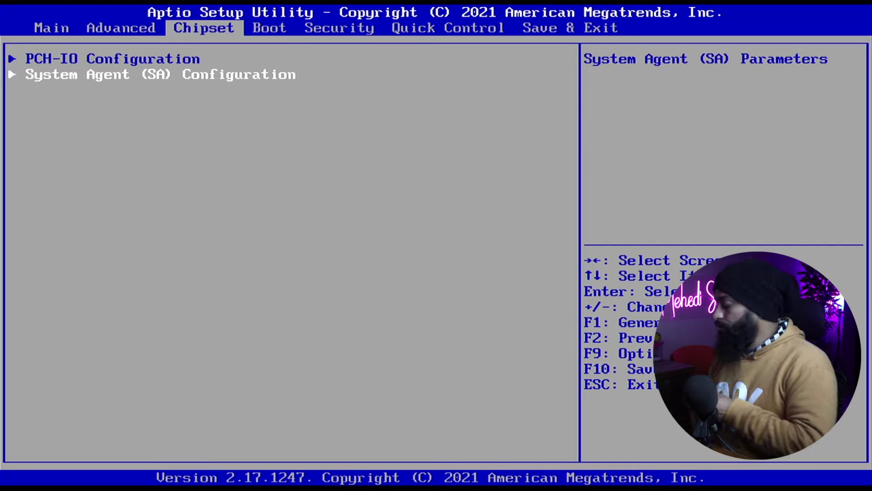
# Save the BIOS configuration from Save & Exit with F10 and restart.
pyautogui.press('Right')
pyautogui.press('Right')
pyautogui.press('Right')
pyautogui.press('Right')
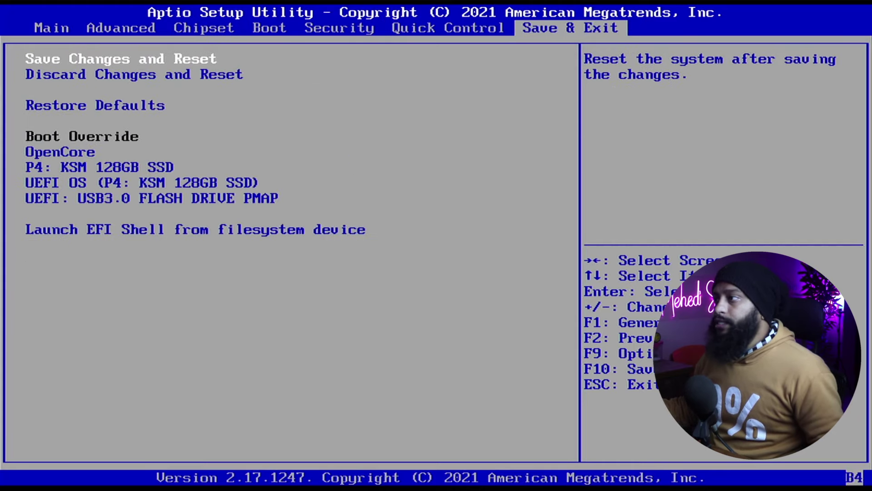
pyautogui.press('Down')
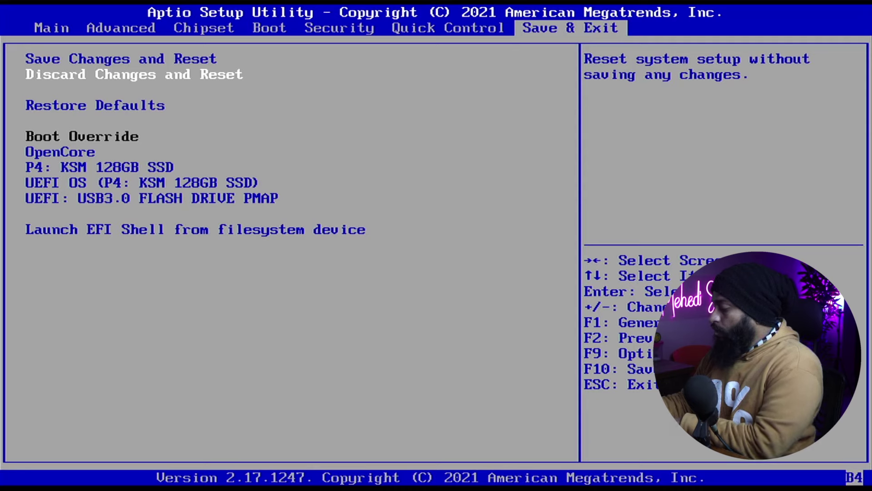
pyautogui.press('F10')
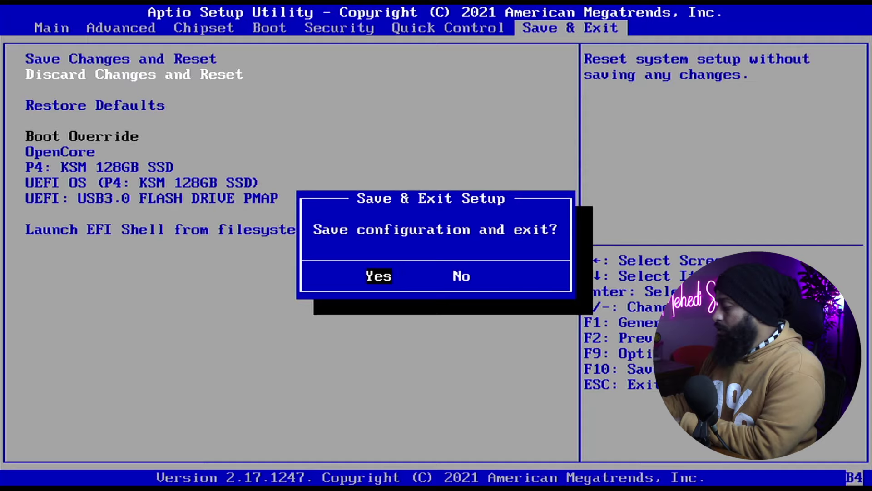
pyautogui.press('Return')
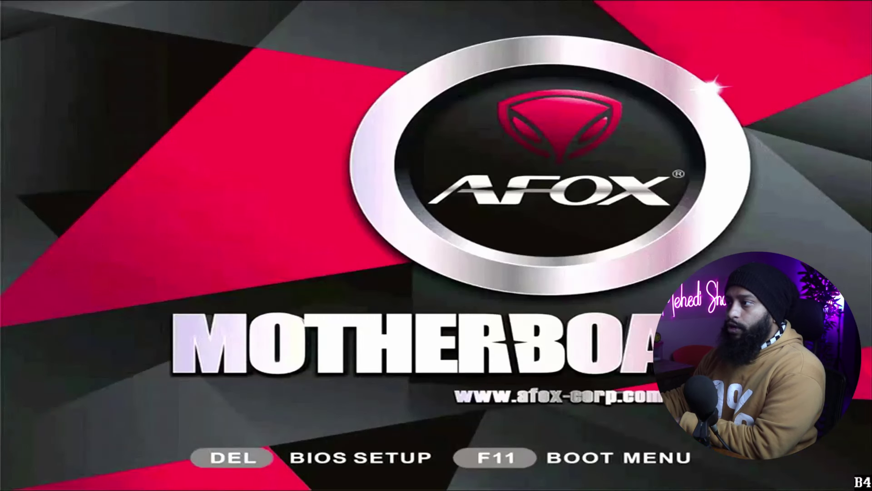
# Boot once from UEFI: USB3.0 FLASH DRIVE PMAP via the F11 boot menu.
pyautogui.press('F11')
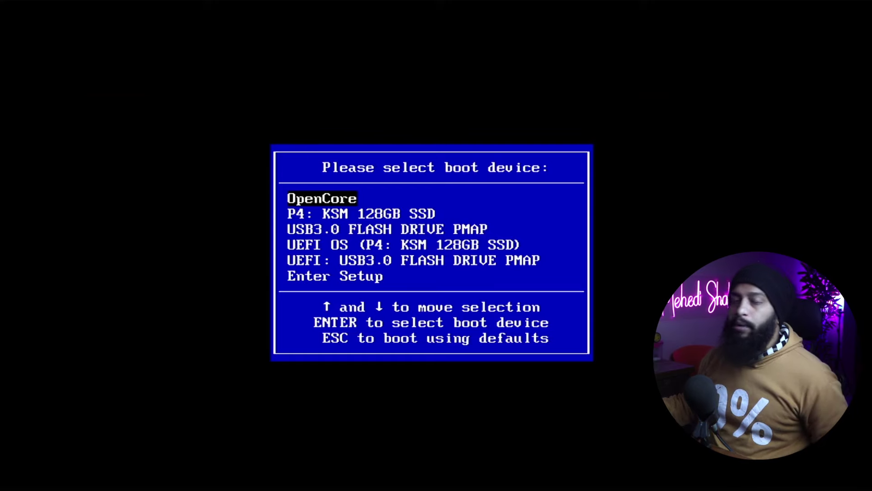
pyautogui.press('Down')
pyautogui.press('Down')
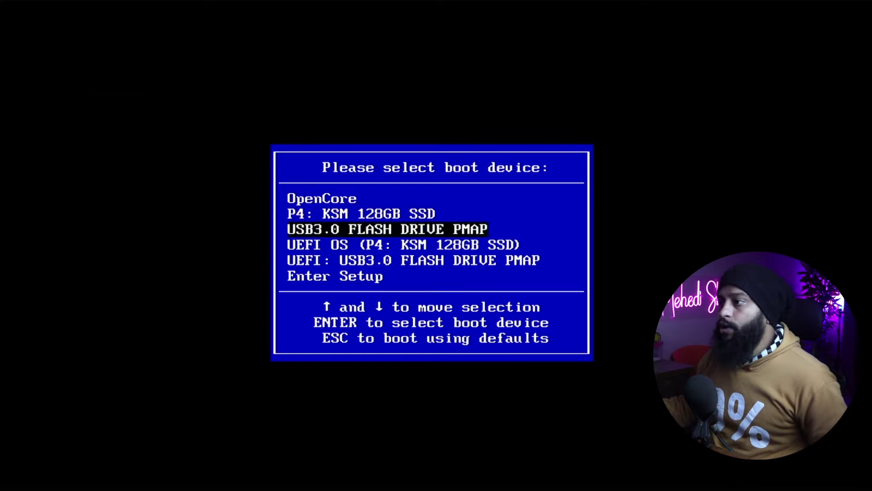
pyautogui.press('Down')
pyautogui.press('Down')
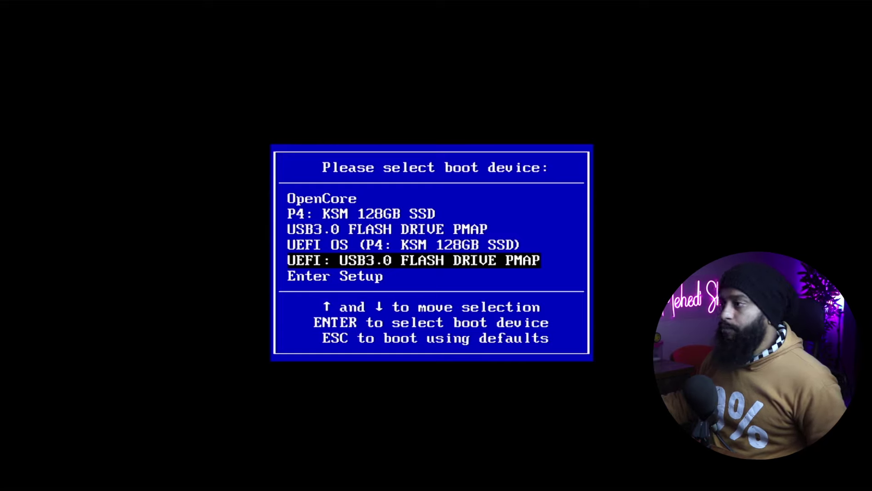
pyautogui.press('Return')
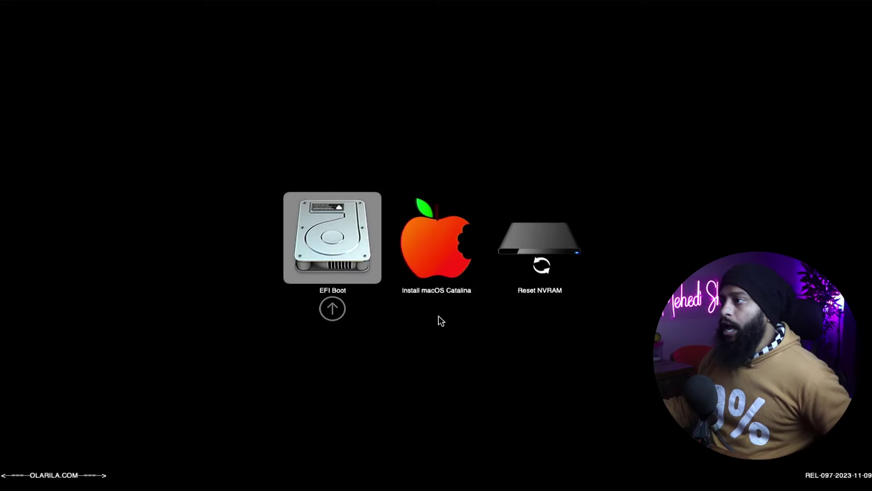
# Boot Install macOS Catalina from the OpenCore picker and choose Disk Utility.
pyautogui.press('Right')
pyautogui.press('Right')
pyautogui.press('Left')
pyautogui.press('Left')
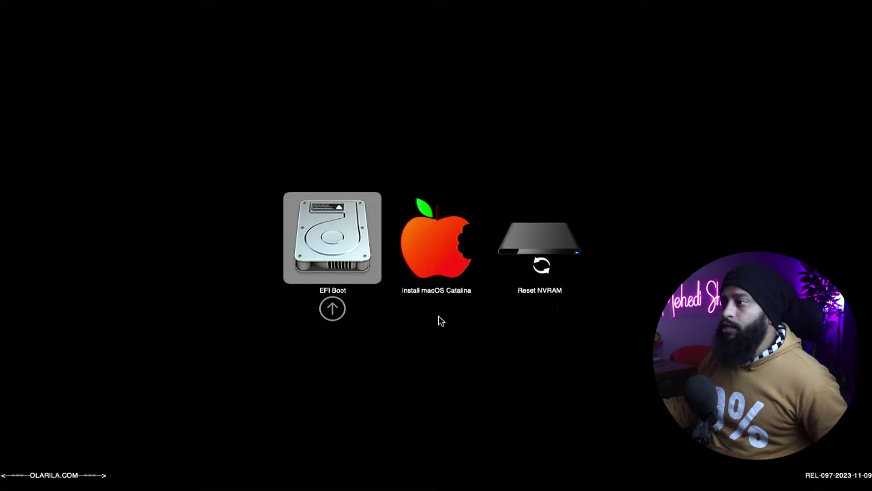
pyautogui.press('Right')
pyautogui.press('Right')
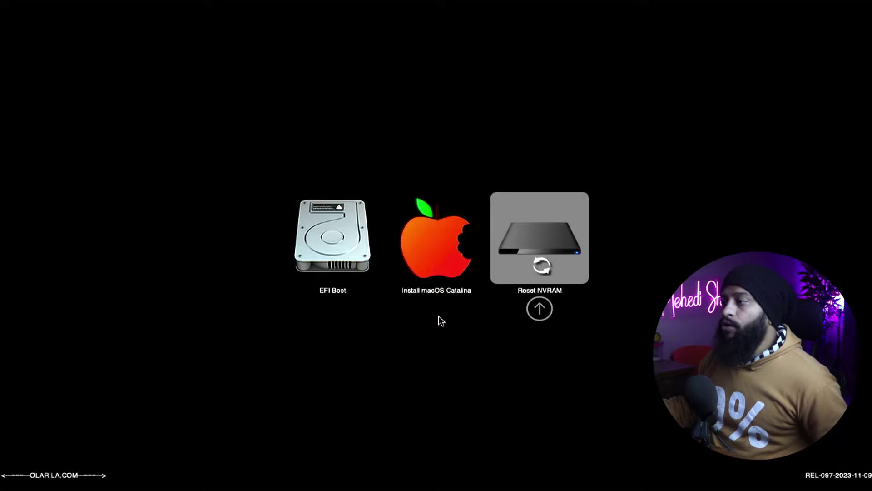
pyautogui.press('Left')
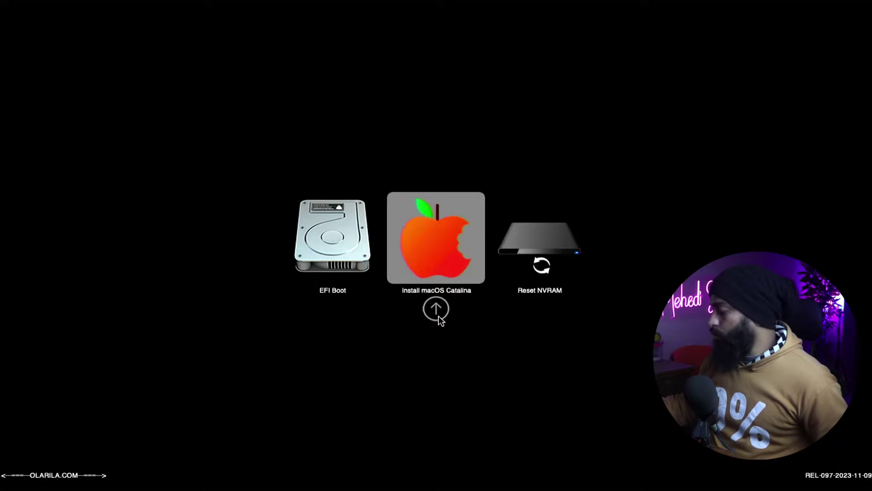
pyautogui.press('Return')
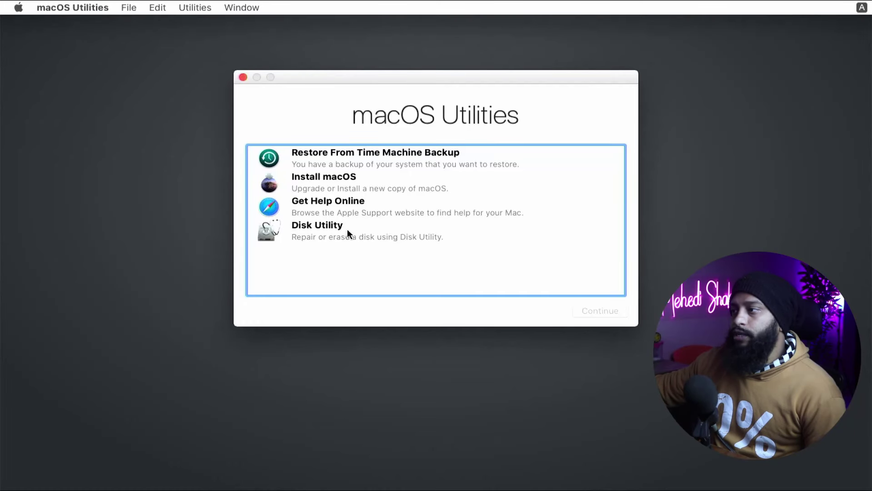
pyautogui.click(347, 229)
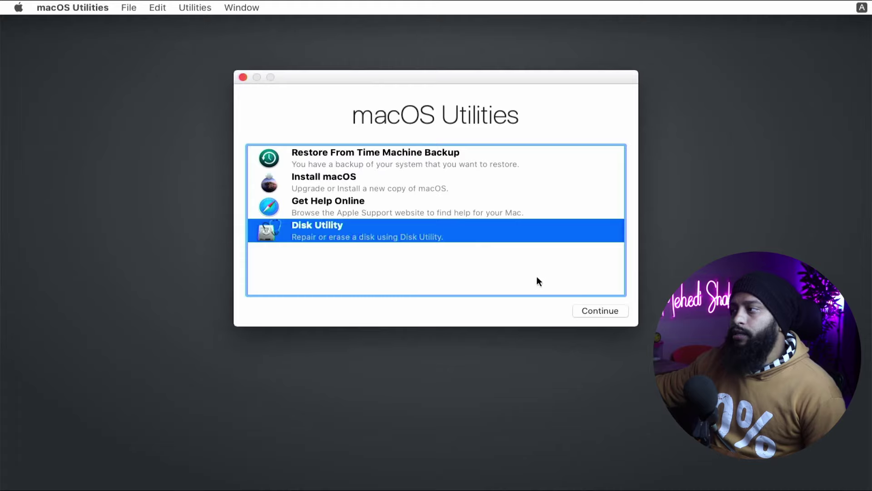
# Erase the KSM 128GB SSD as APFS, GUID Partition Map, named Untitled, then close Disk Utility.
pyautogui.click(596, 313)
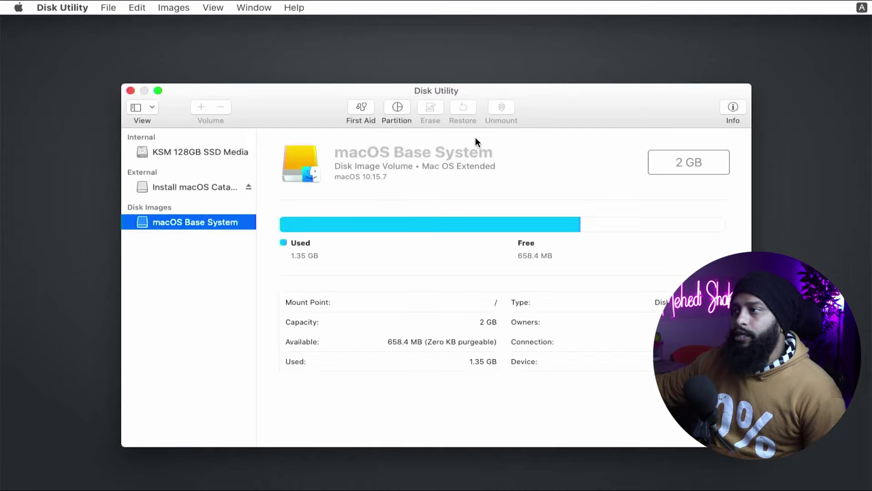
pyautogui.click(212, 149)
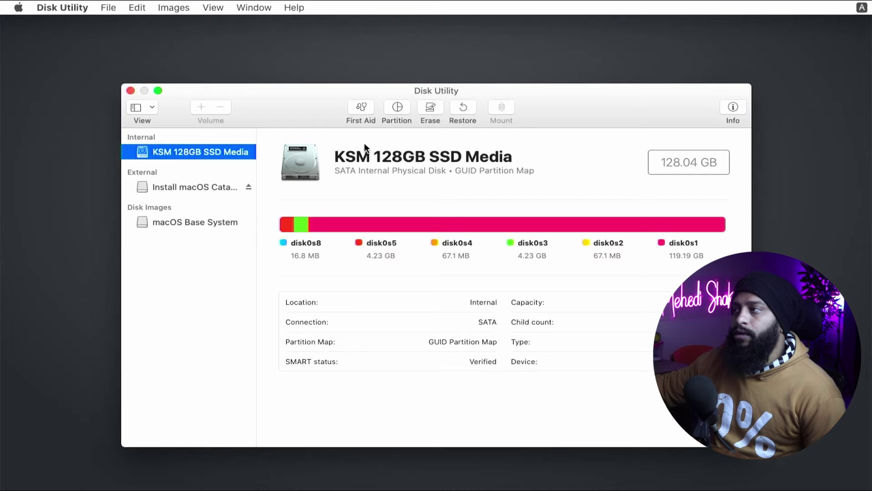
pyautogui.click(430, 110)
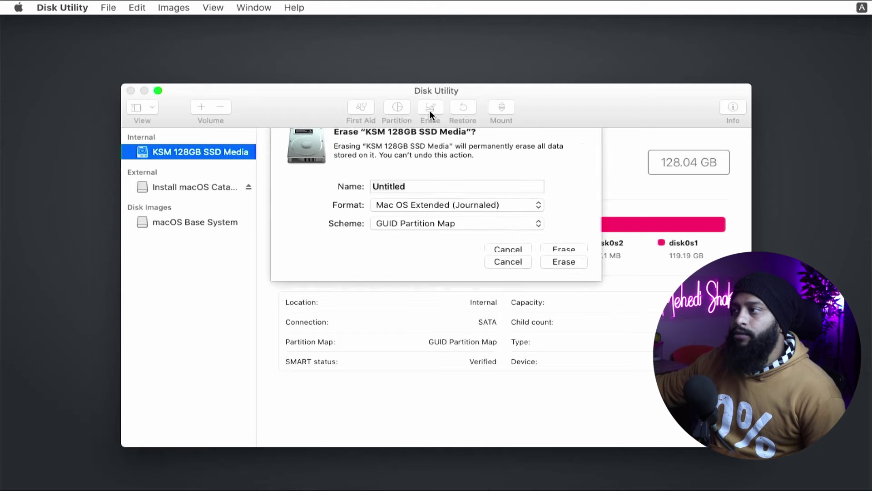
pyautogui.moveTo(416, 199); pyautogui.dragTo(371, 199)
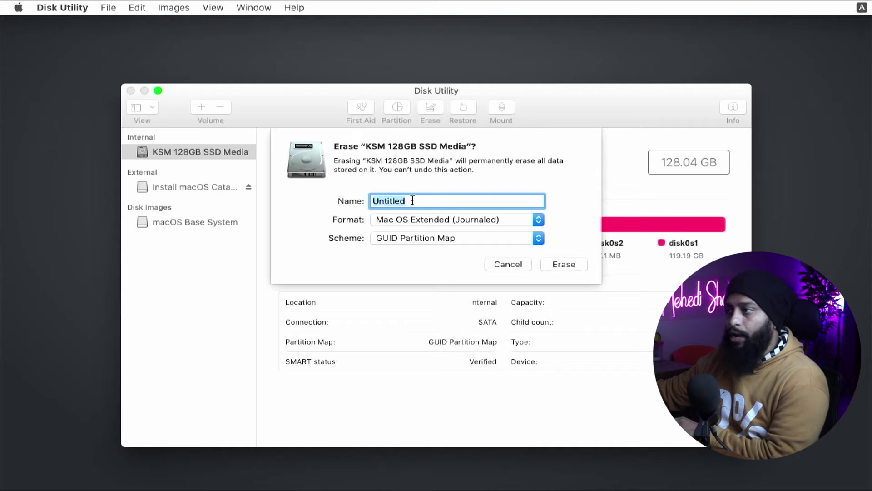
pyautogui.click(476, 221)
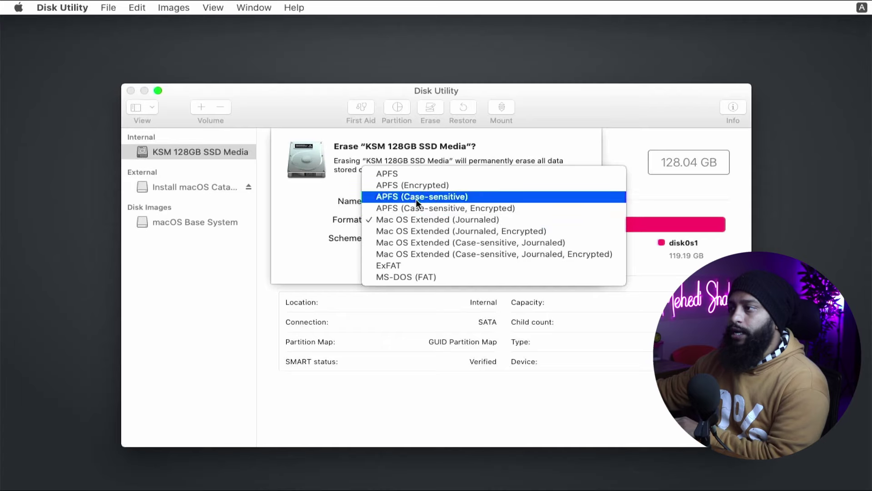
pyautogui.click(385, 175)
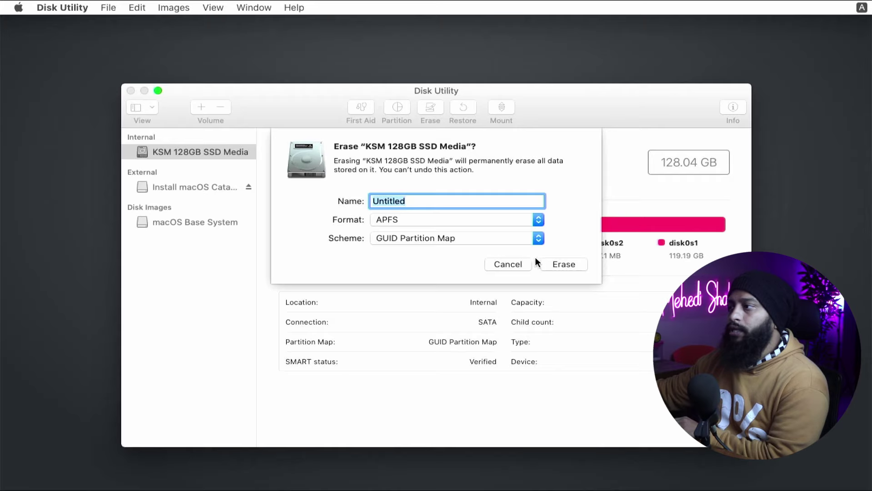
pyautogui.click(559, 263)
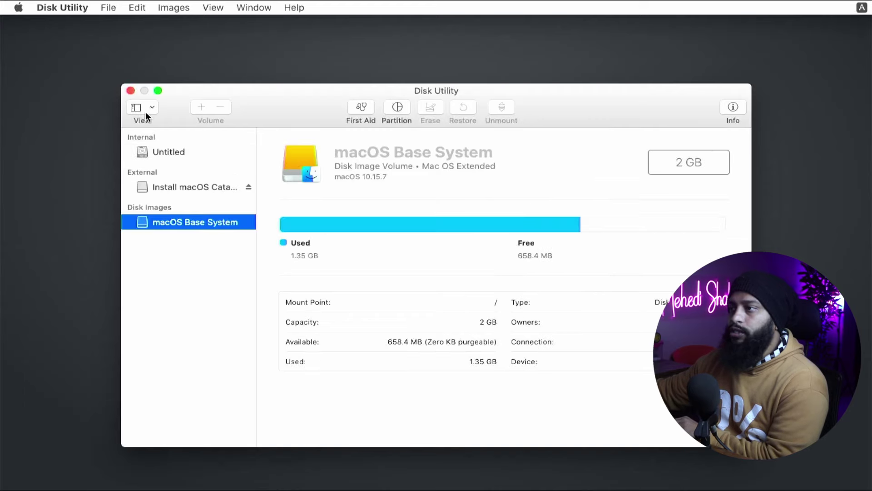
pyautogui.click(130, 91)
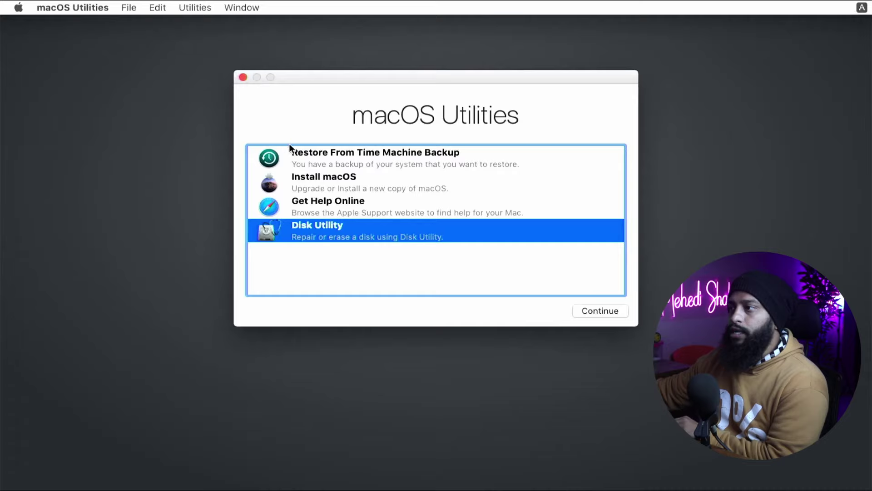
# Accept the Catalina licence and install macOS onto the Untitled disk.
pyautogui.click(324, 176)
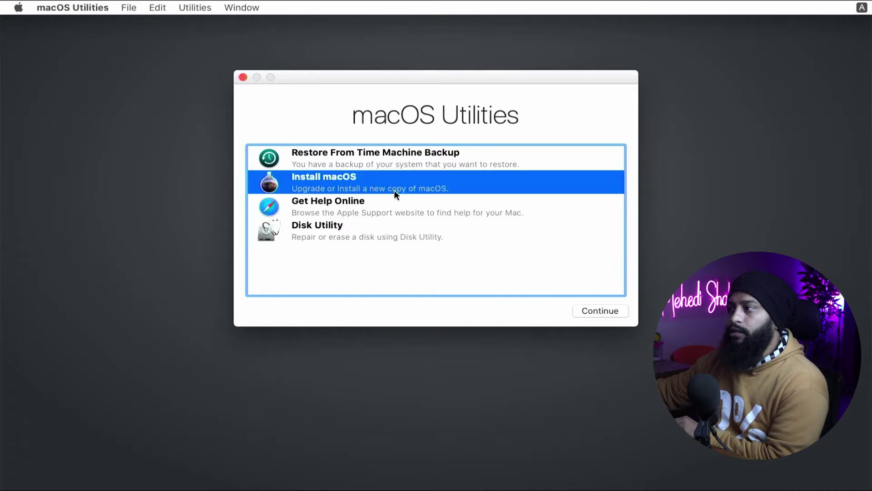
pyautogui.click(601, 311)
pyautogui.click(434, 394)
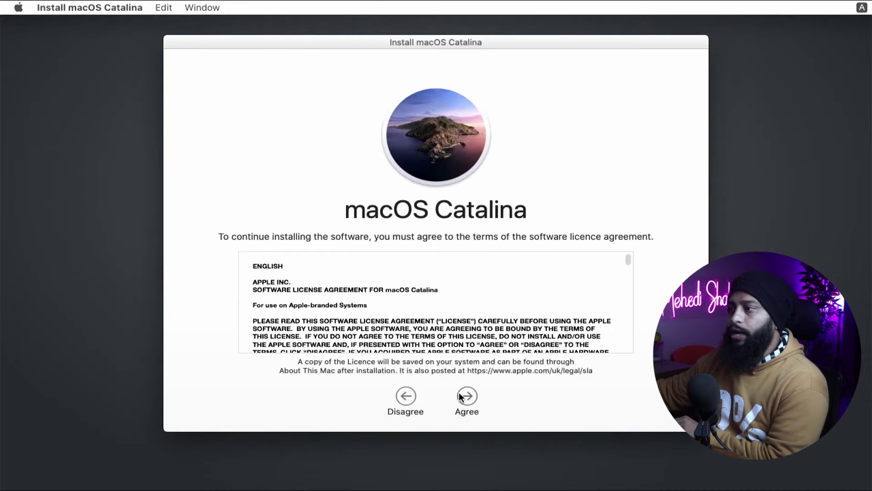
pyautogui.click(463, 396)
pyautogui.click(539, 113)
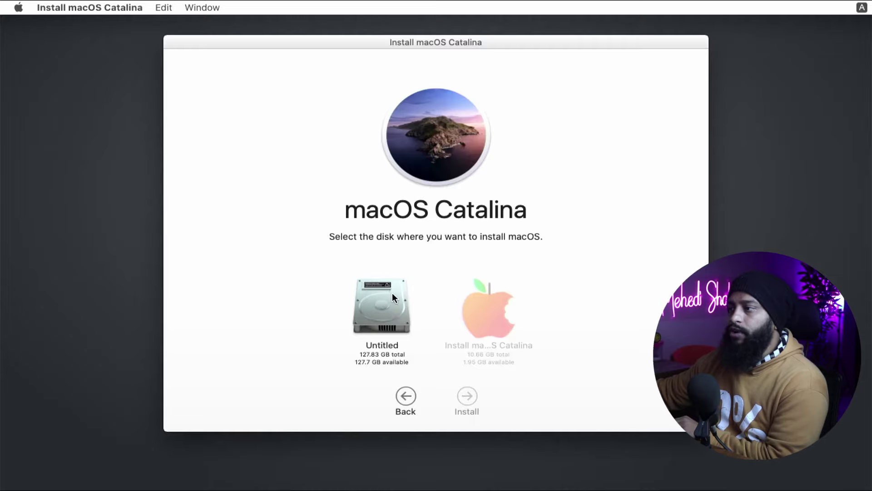
pyautogui.click(372, 308)
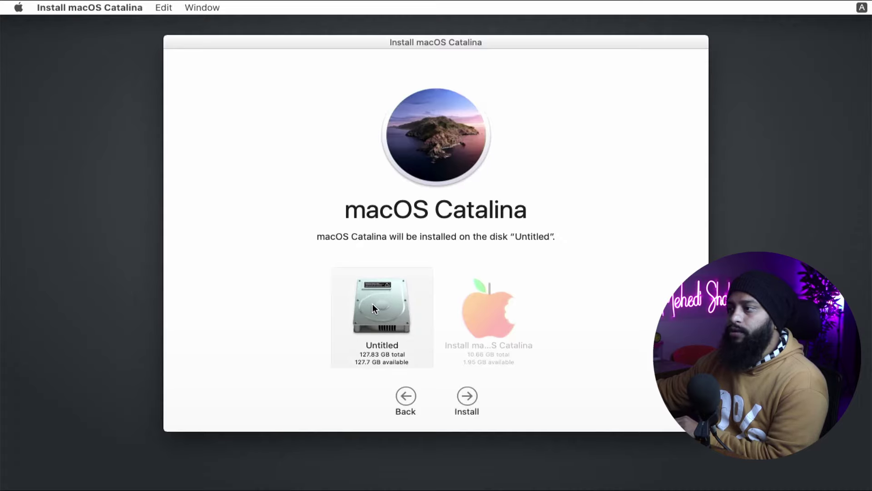
pyautogui.click(467, 392)
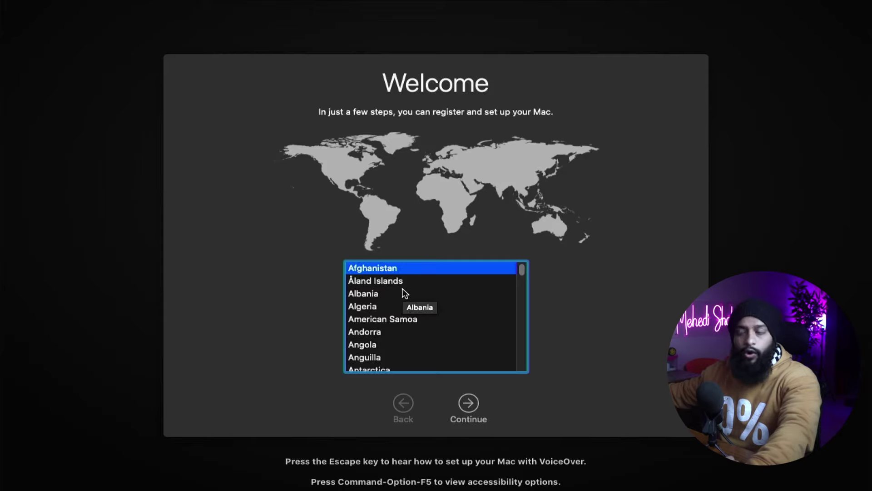
# Choose Bangladesh from the country list and continue.
pyautogui.scroll(-2, 407, 295)
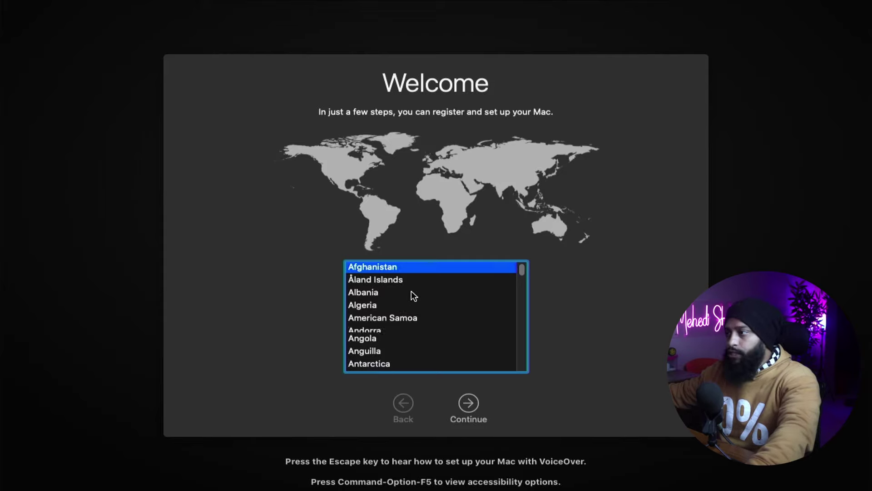
pyautogui.scroll(-5, 408, 296)
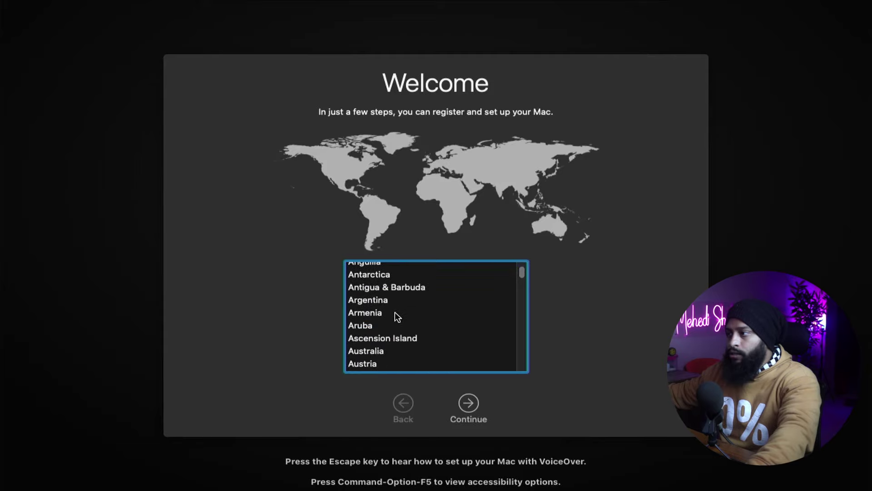
pyautogui.scroll(-1, 386, 334)
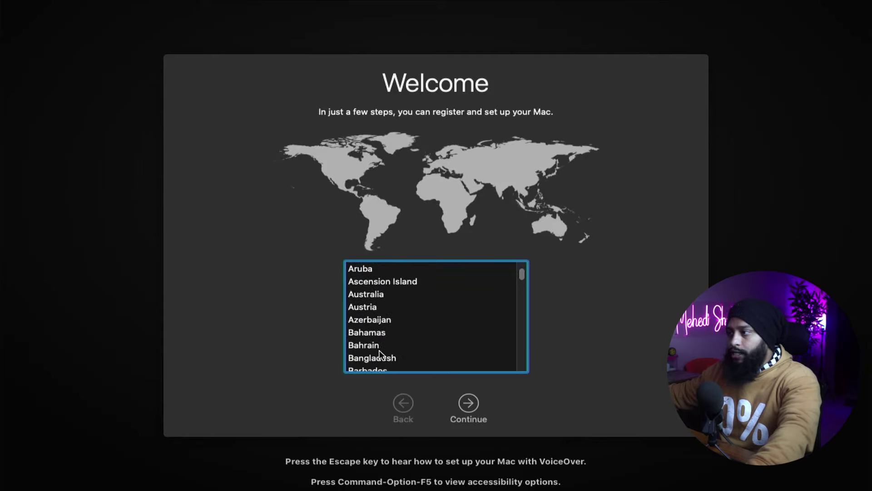
pyautogui.click(380, 359)
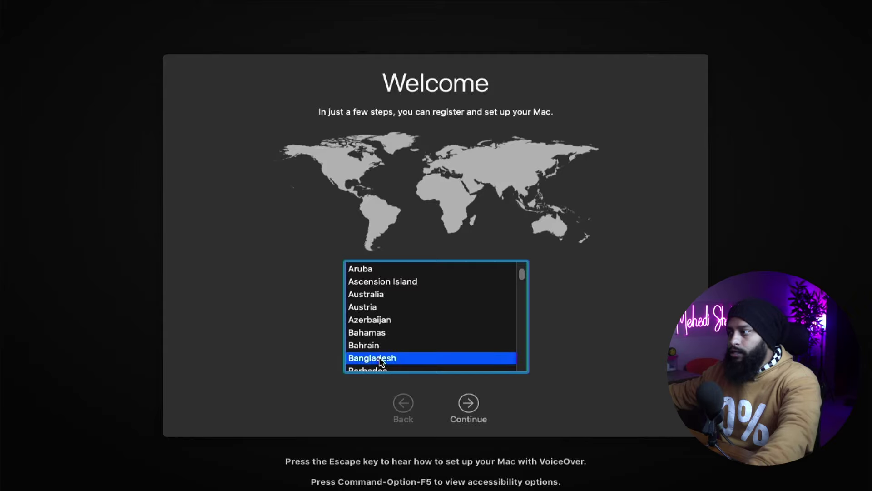
pyautogui.click(466, 403)
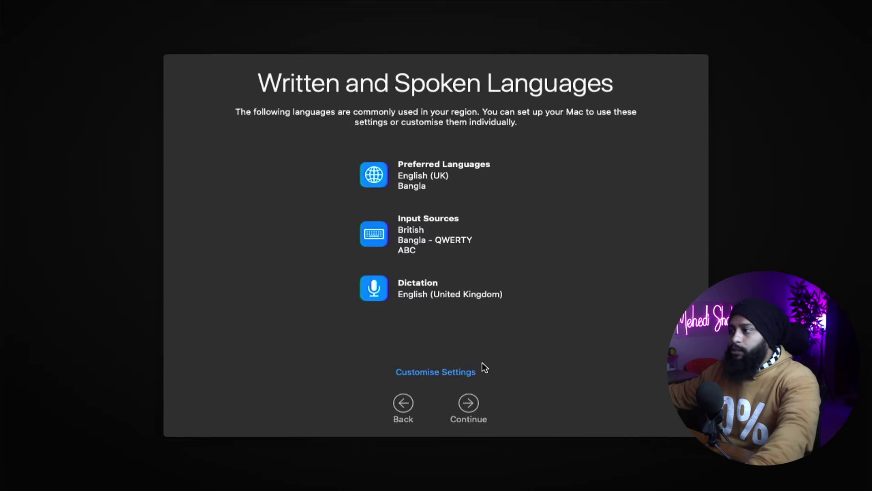
# Keep the suggested languages, transfer no data, and skip Apple ID sign-in.
pyautogui.click(470, 403)
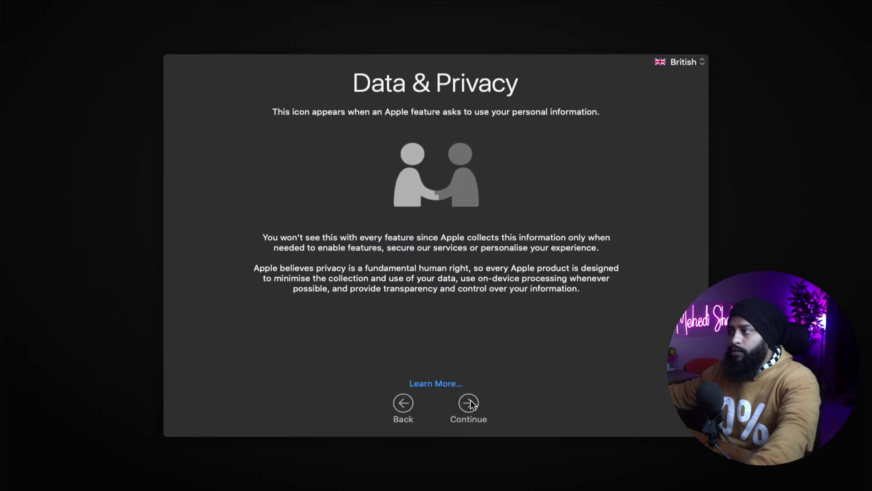
pyautogui.click(469, 404)
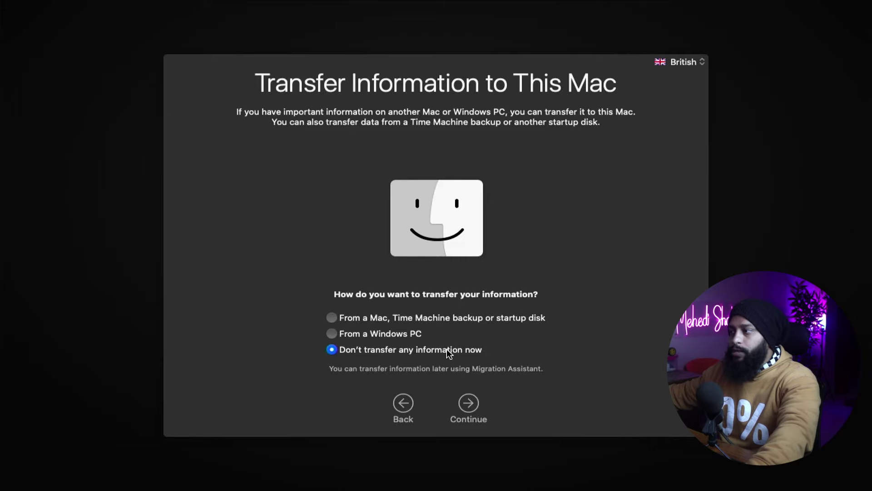
pyautogui.click(467, 404)
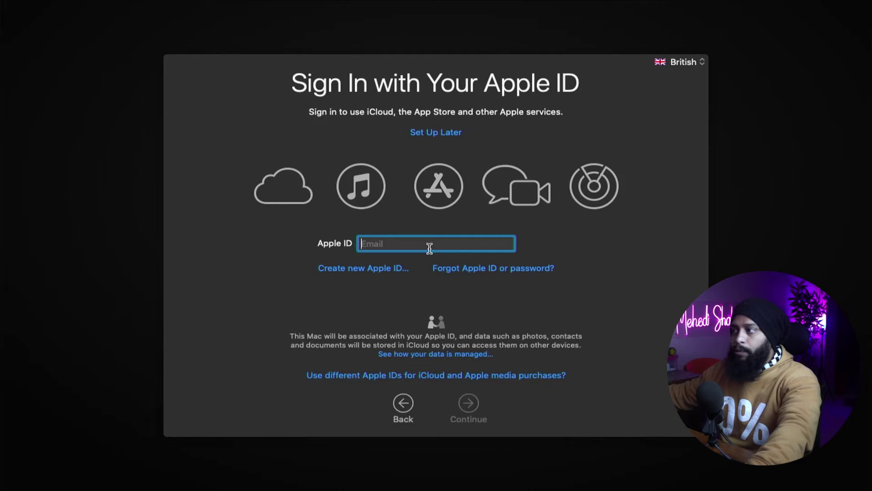
pyautogui.click(442, 137)
pyautogui.click(533, 124)
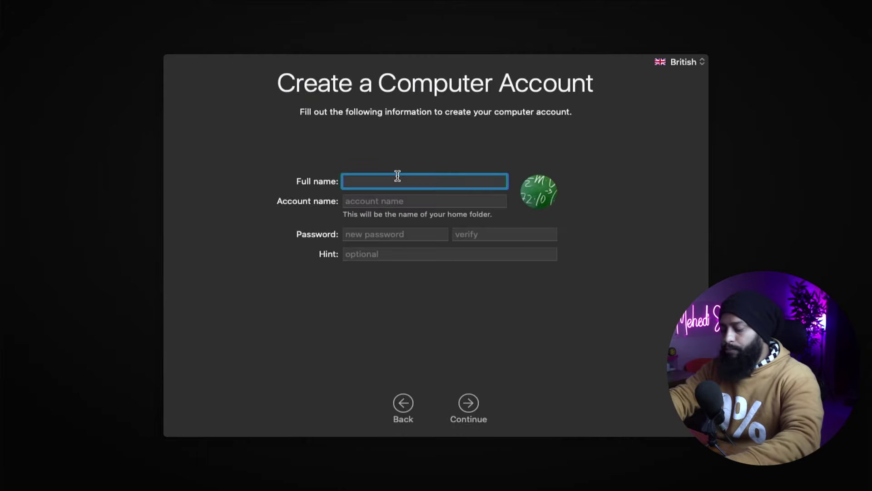
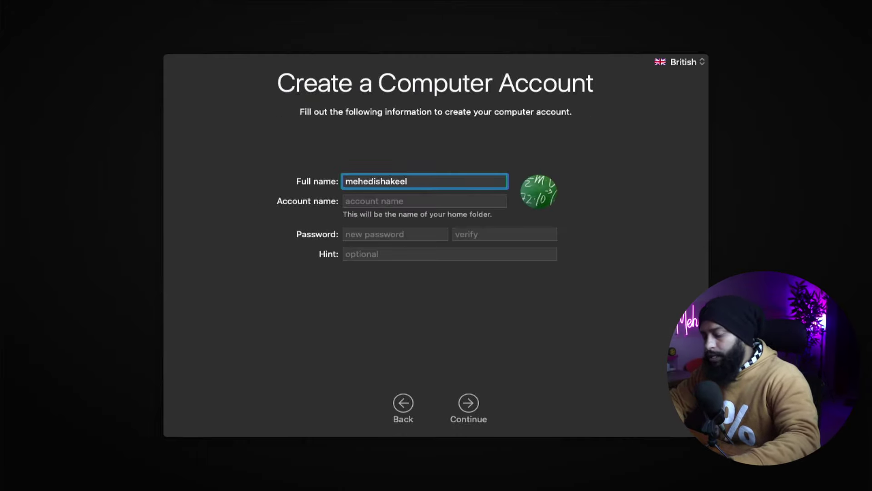
# Create the account with the user's full name, matching account name and password.
pyautogui.press('Tab')
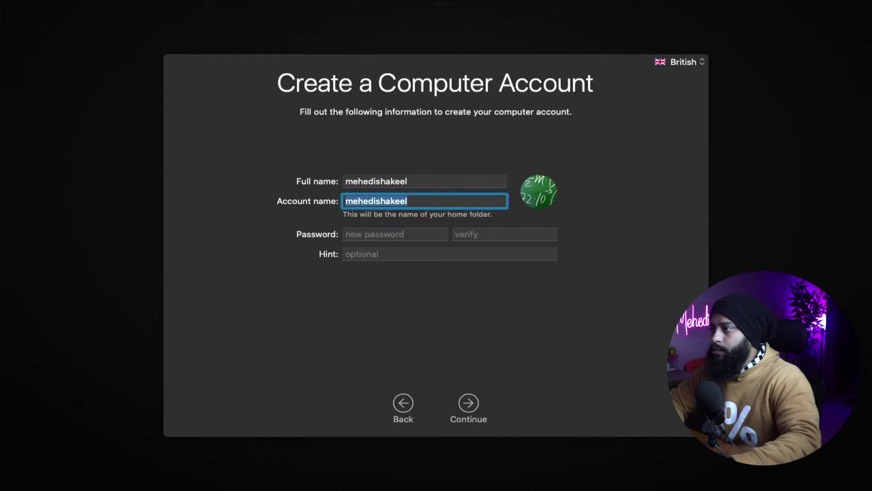
pyautogui.press('Tab')
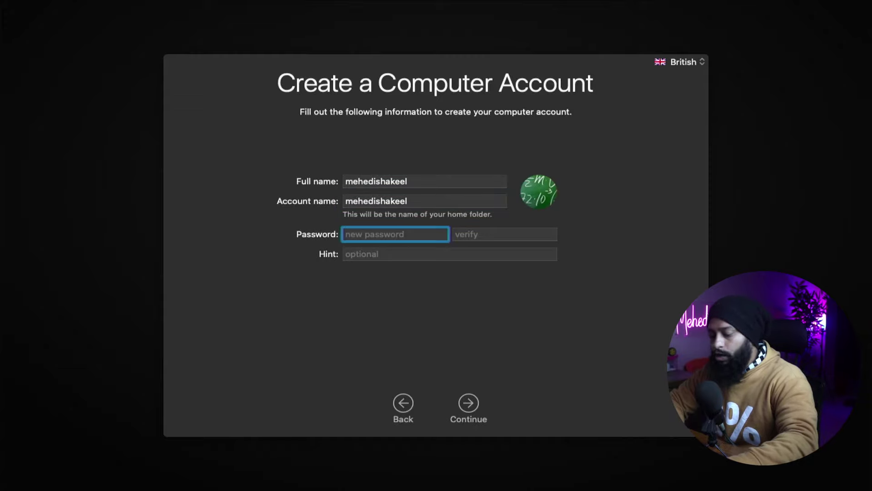
pyautogui.write('•••••')
pyautogui.press('Tab')
pyautogui.write('•••••')
pyautogui.click(470, 402)
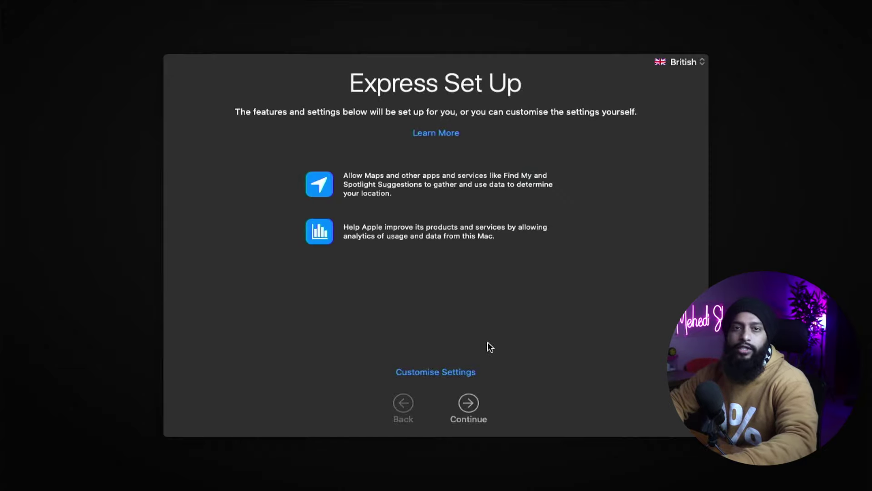
# Accept Express Set Up and choose the Auto appearance to finish setup.
pyautogui.press('Return')
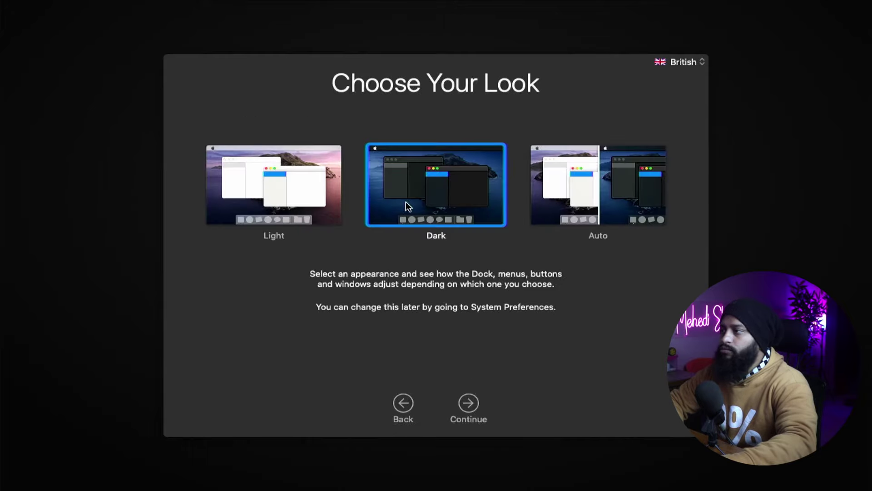
pyautogui.click(565, 201)
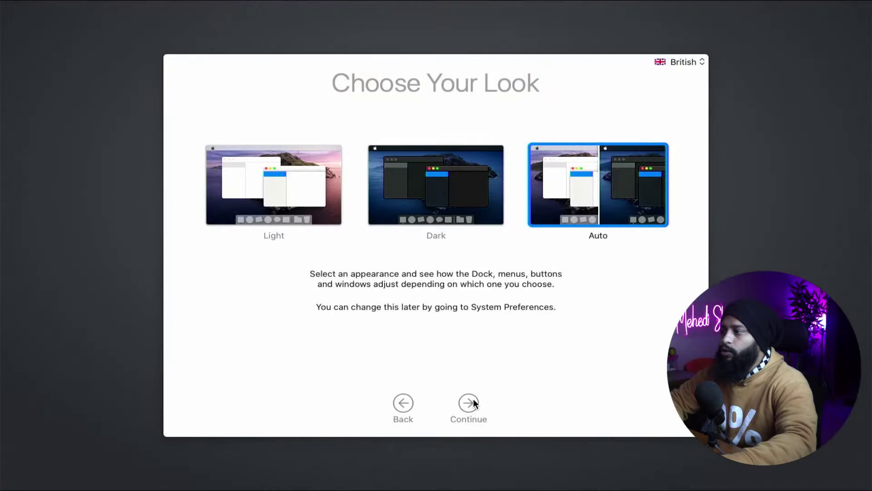
pyautogui.click(473, 400)
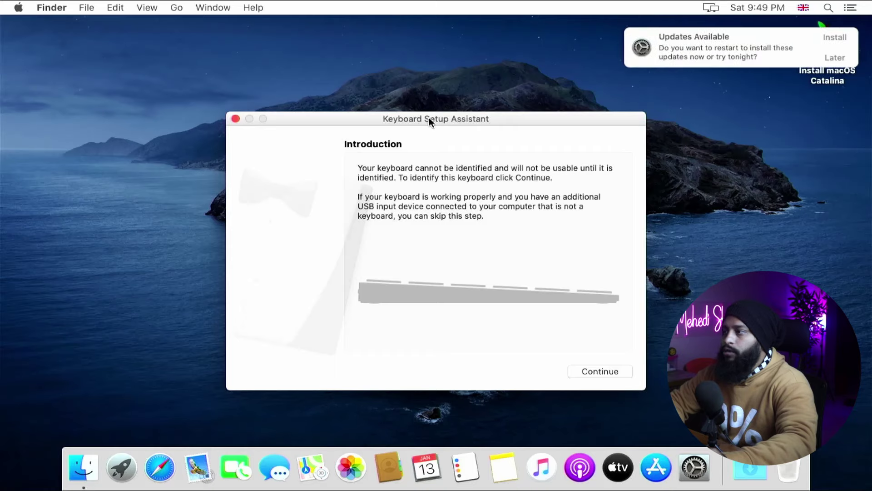
# Identify the keyboard as ANSI in Keyboard Setup Assistant.
pyautogui.click(587, 369)
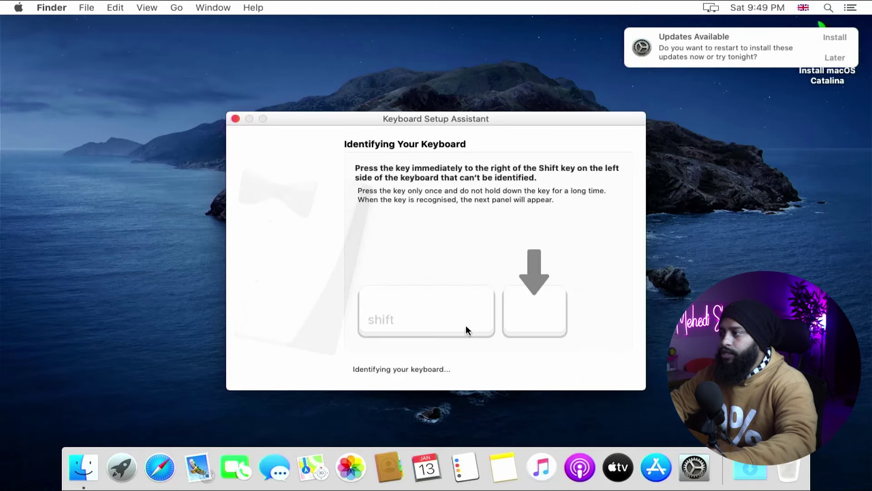
pyautogui.press('z')
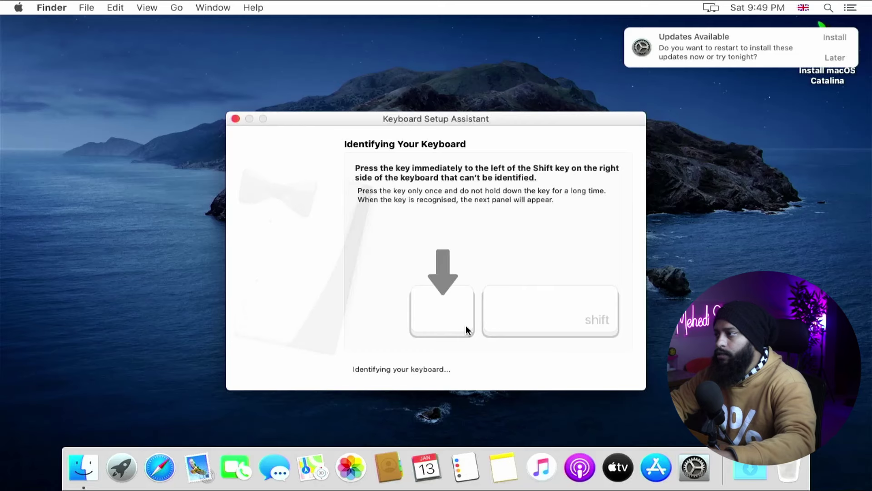
pyautogui.press('/')
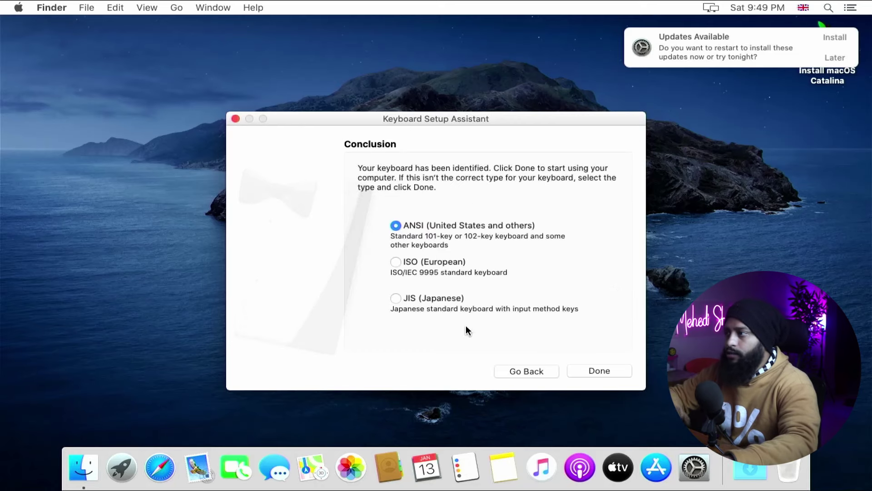
pyautogui.click(592, 372)
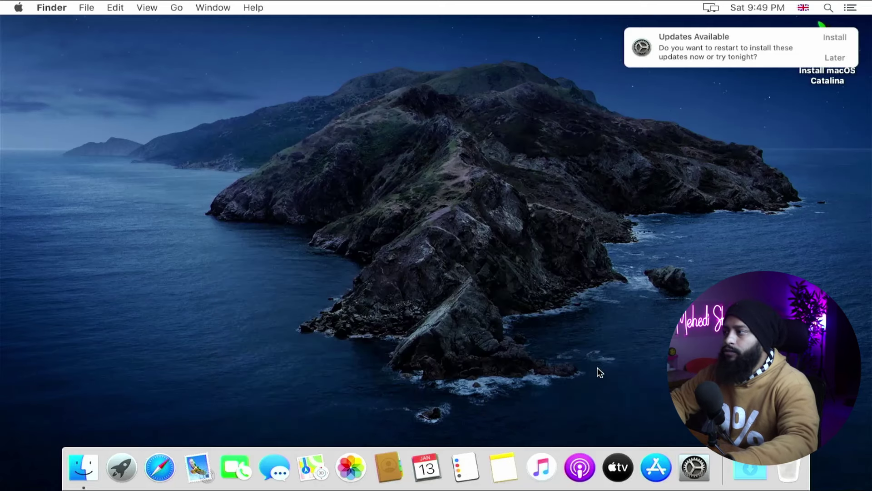
# Postpone the pending macOS updates with Remind Me Tomorrow.
pyautogui.click(829, 58)
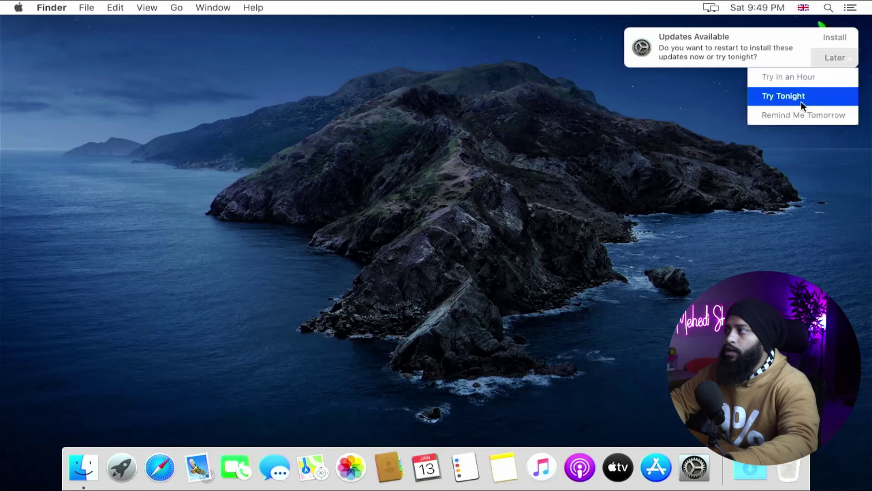
pyautogui.click(795, 114)
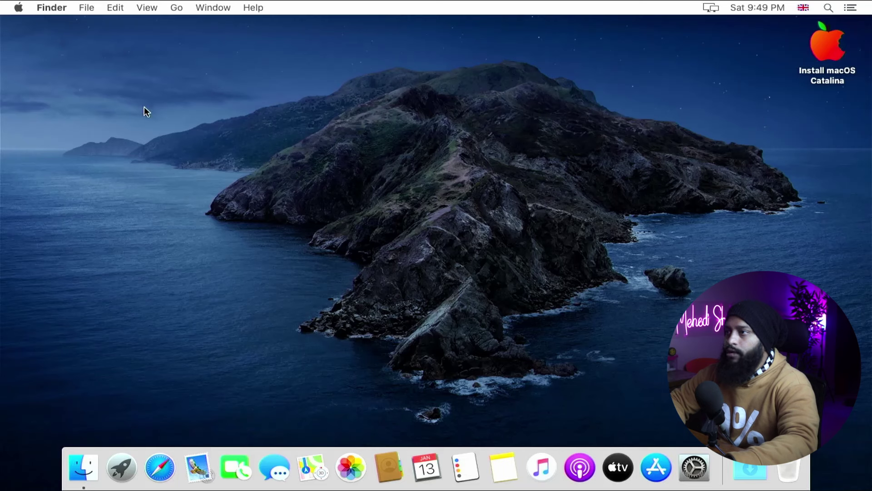
# Check About This Mac to see macOS Catalina 10.15.7, then launch Safari from the Dock.
pyautogui.click(19, 8)
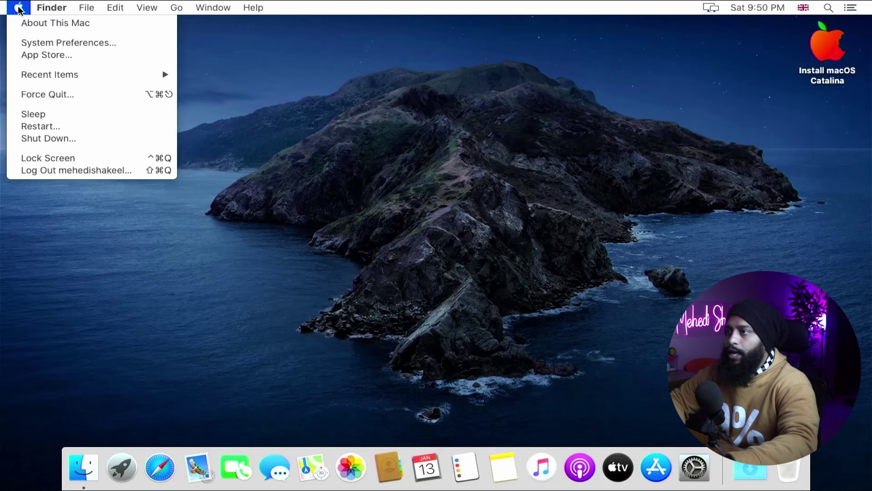
pyautogui.click(20, 24)
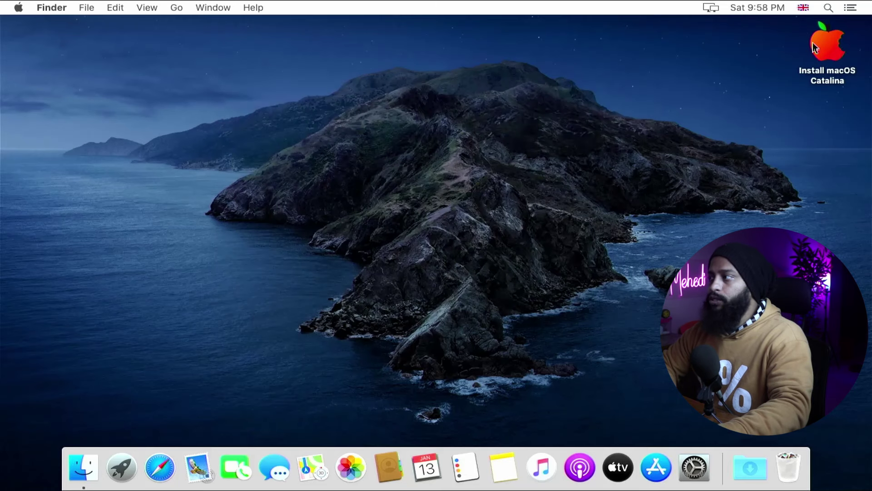
pyautogui.click(163, 461)
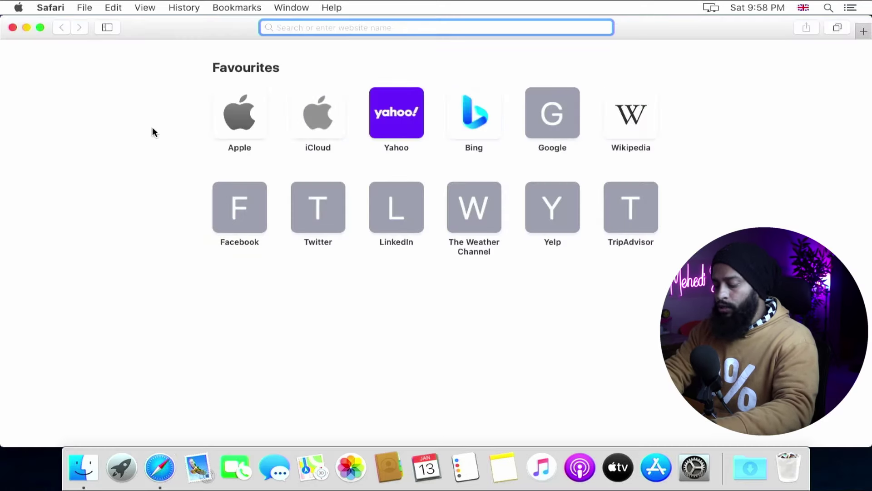
# Search Google for 'opencore config' and open the mackie100projects OpenCore Configurator page.
pyautogui.write('opencore ')
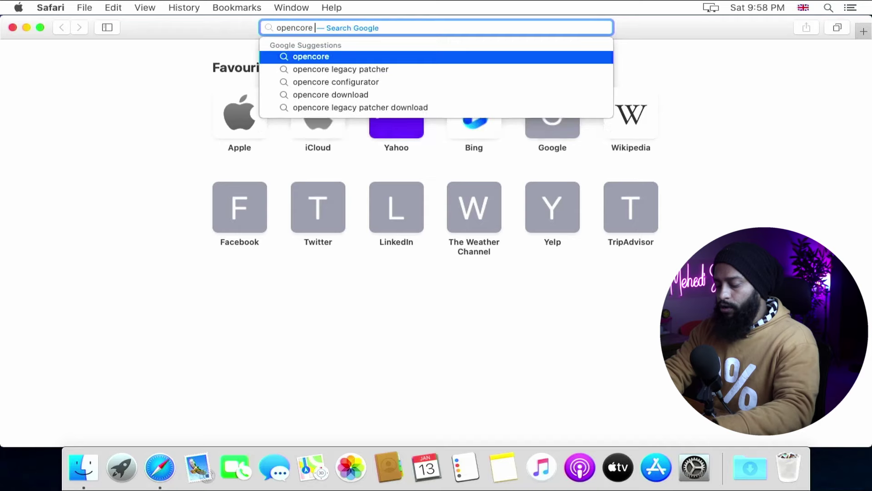
pyautogui.write('configu')
pyautogui.press('Down')
pyautogui.press('Return')
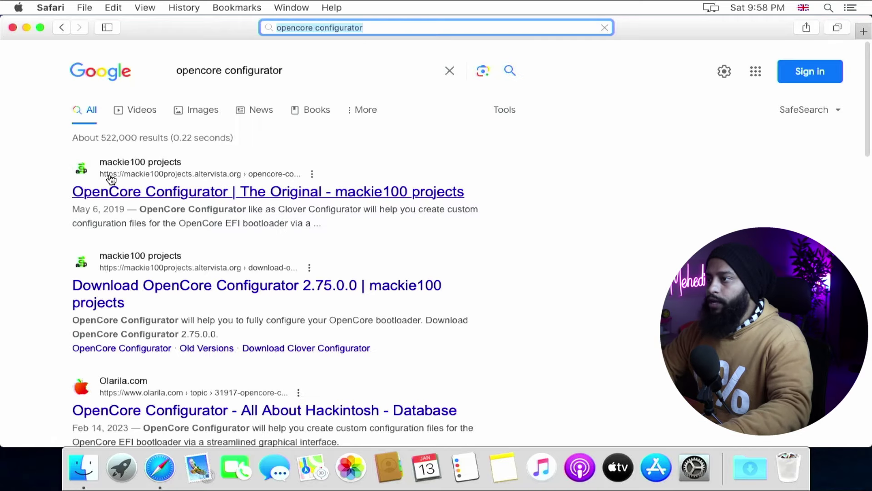
pyautogui.click(132, 190)
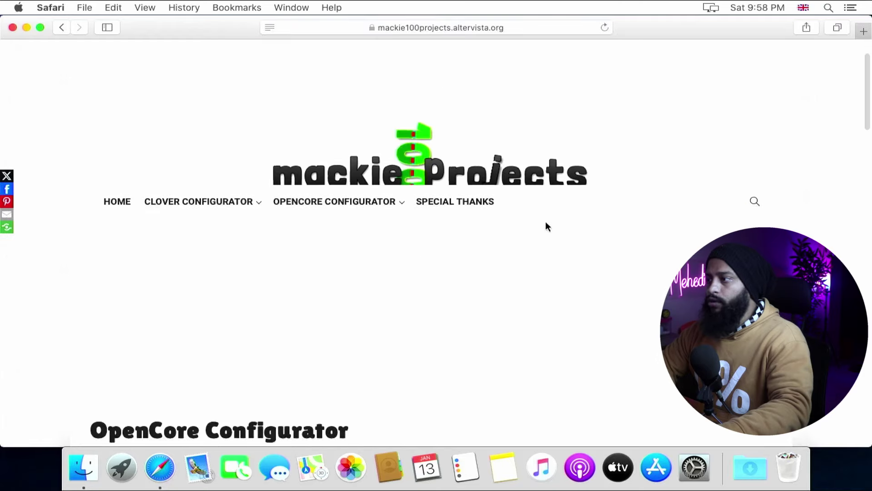
pyautogui.scroll(-10, 359, 232)
pyautogui.scroll(-3, 318, 245)
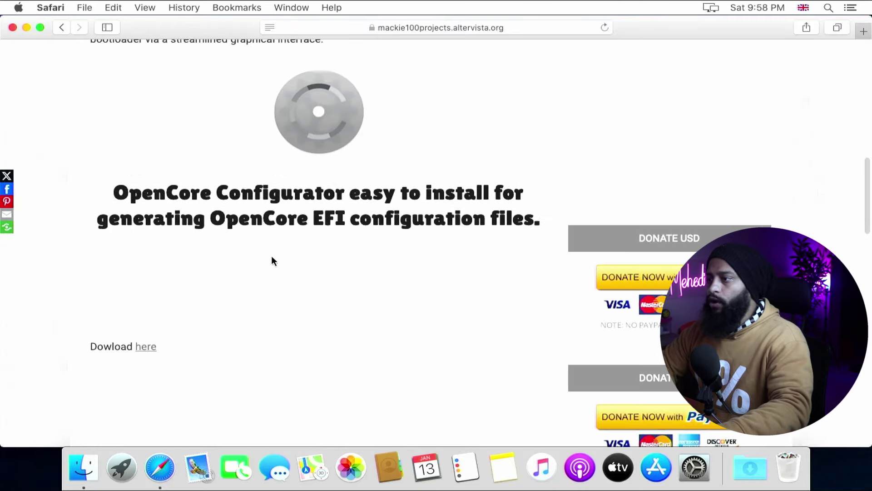
# Download OpenCore Configurator (10.2 MB), allowing downloads from the site.
pyautogui.click(147, 347)
pyautogui.scroll(-7, 199, 335)
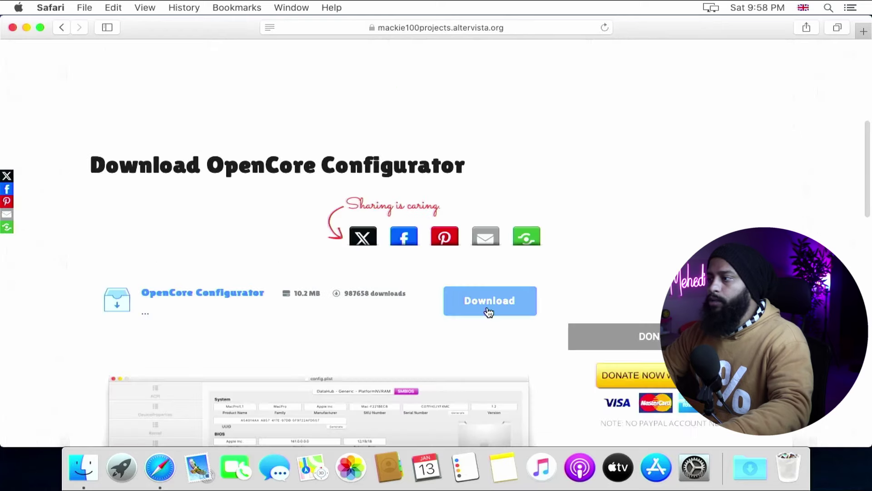
pyautogui.click(489, 308)
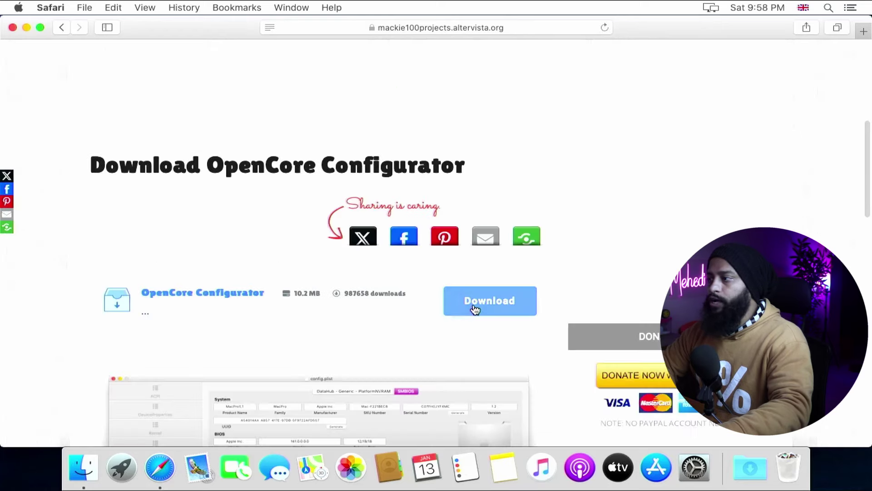
pyautogui.click(473, 304)
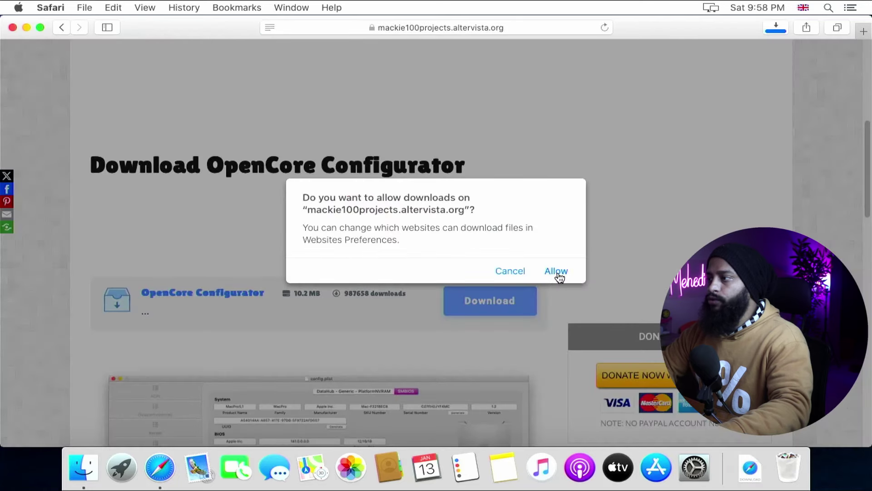
pyautogui.click(558, 271)
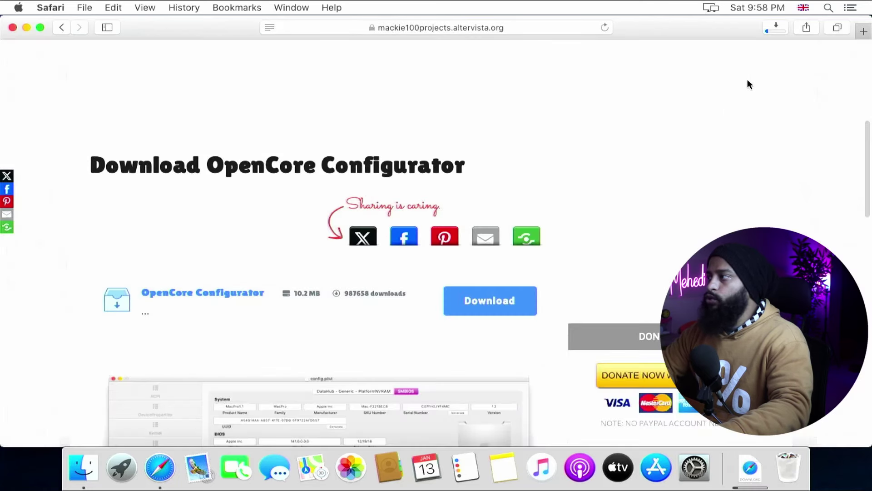
pyautogui.click(774, 31)
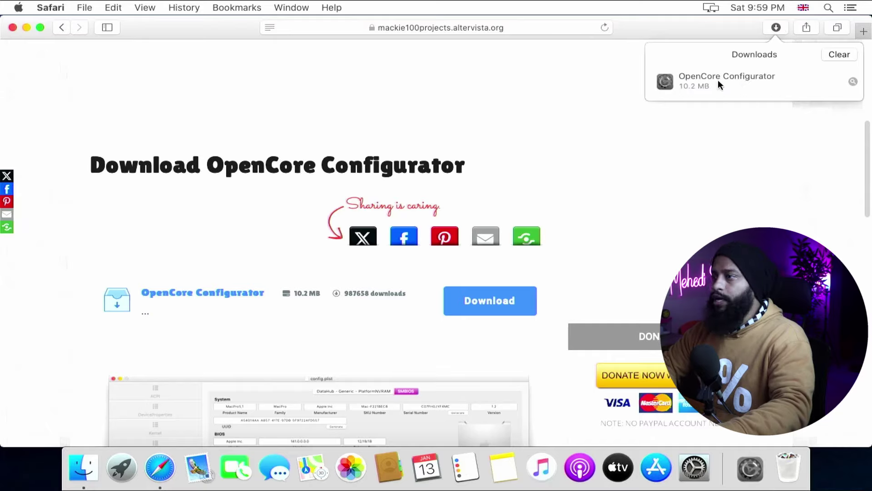
# Close Safari and open the Downloads folder in a Finder window.
pyautogui.click(12, 28)
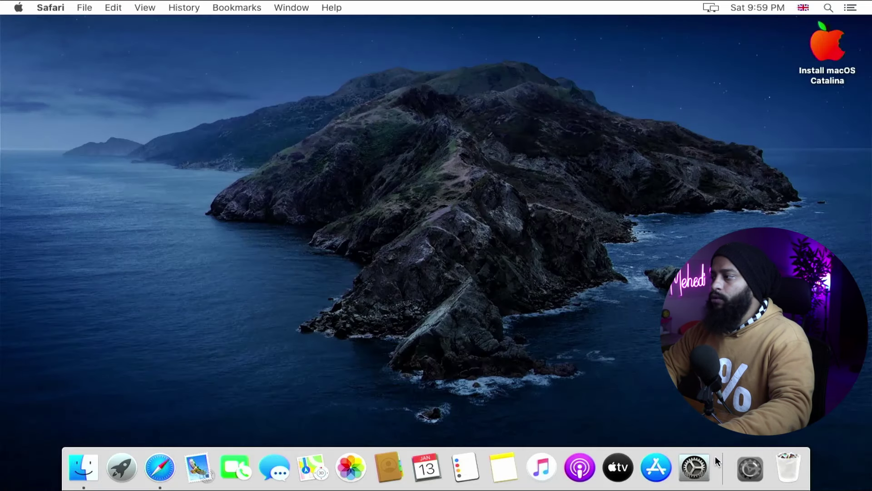
pyautogui.click(750, 468)
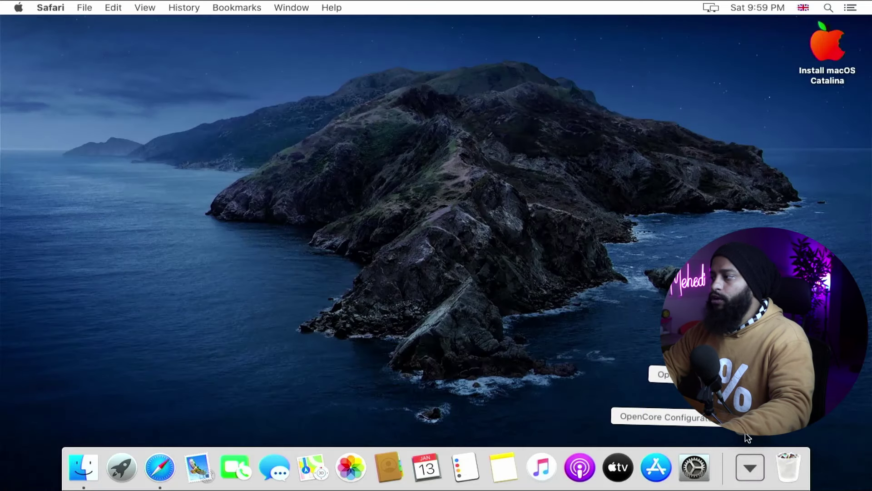
pyautogui.click(663, 374)
# Open OpenCore Configurator past the unverified-developer warning and bring up Tools > Mount EFI.
pyautogui.rightClick(357, 111)
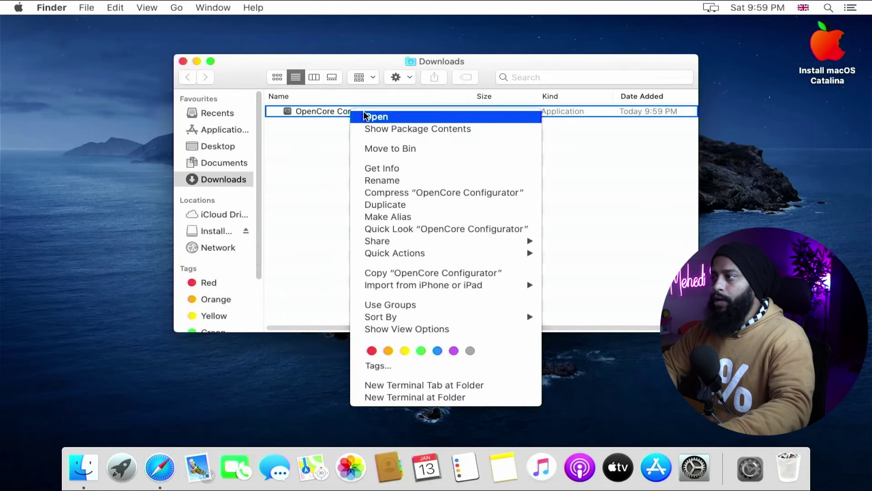
pyautogui.click(366, 117)
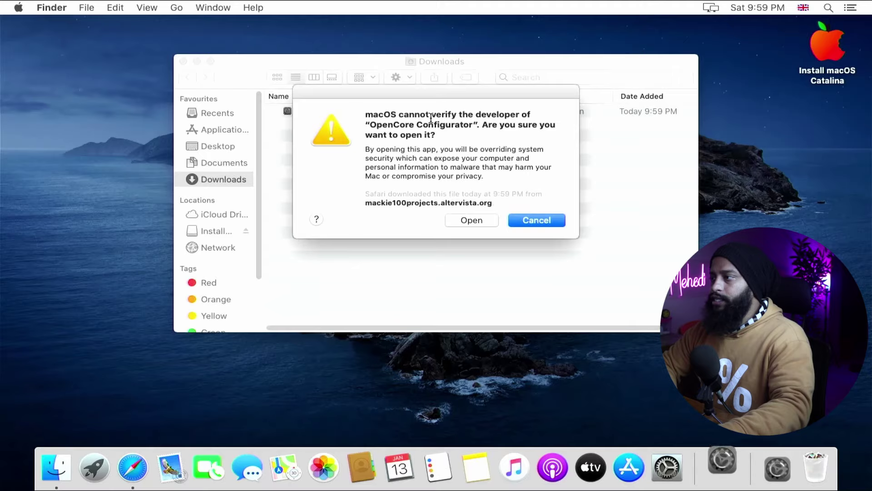
pyautogui.click(479, 222)
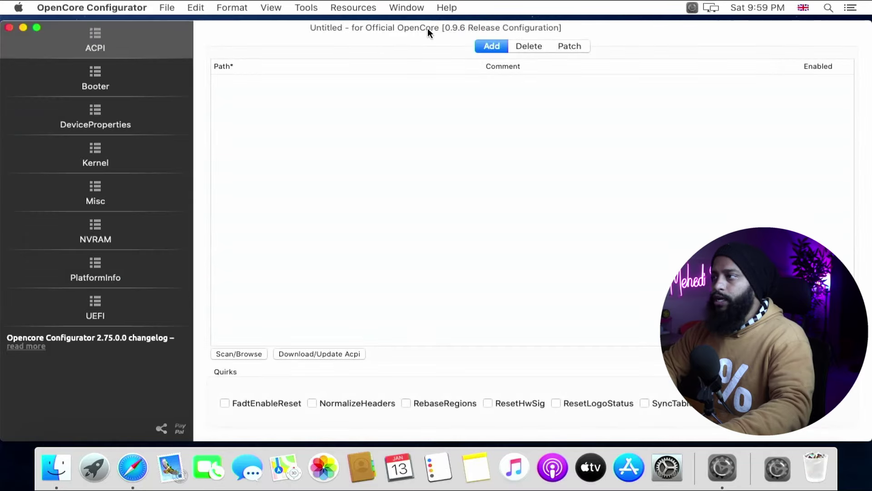
pyautogui.click(305, 7)
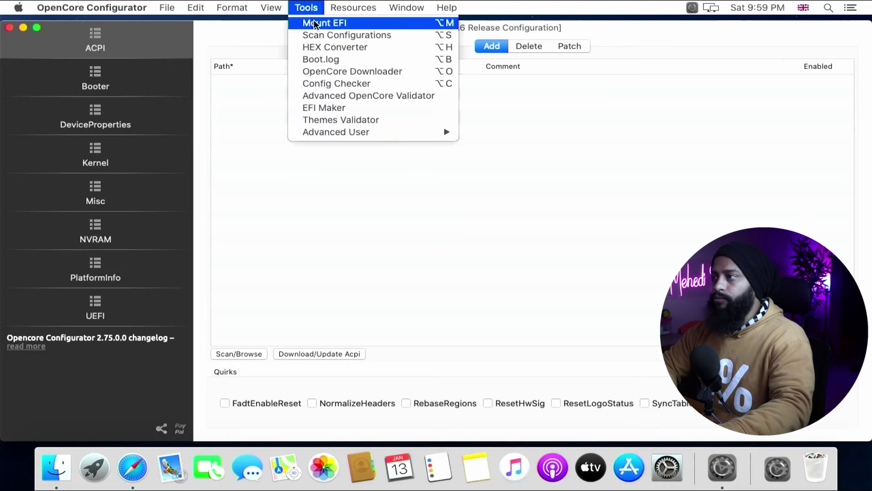
pyautogui.click(316, 24)
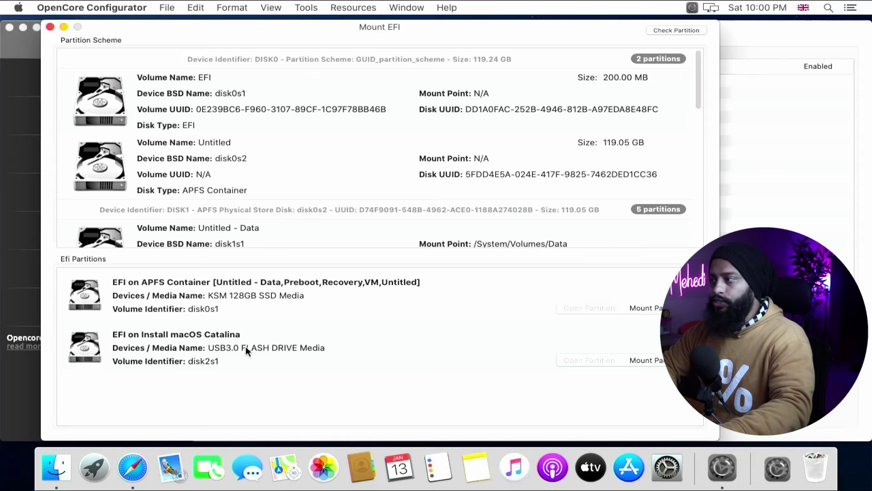
# Mount the Catalina USB's EFI partition with the admin password and open it in Finder.
pyautogui.click(653, 360)
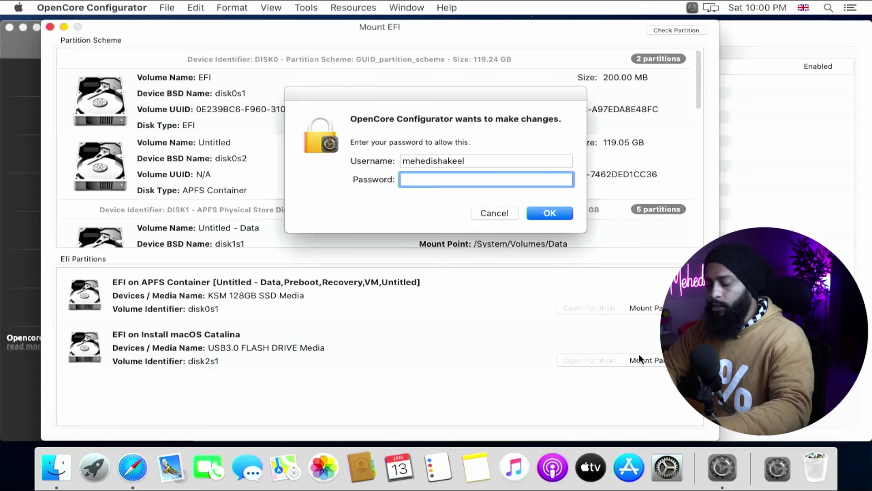
pyautogui.write('•••••')
pyautogui.click(560, 215)
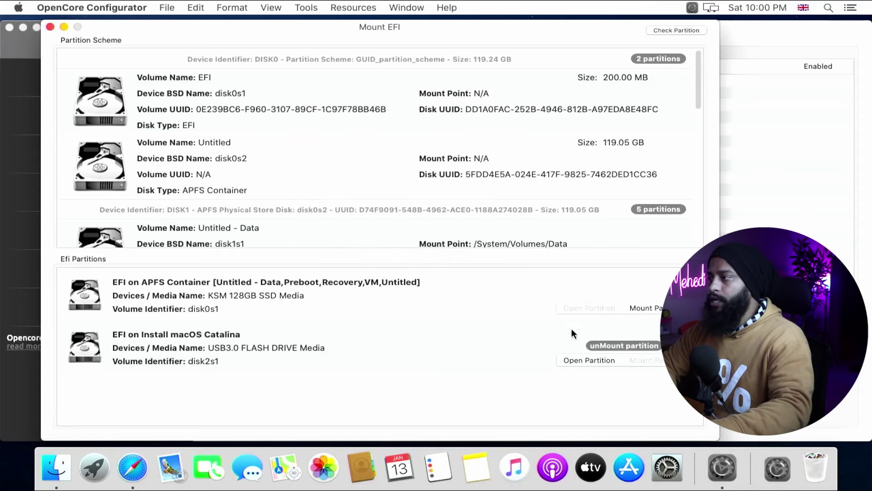
pyautogui.click(572, 356)
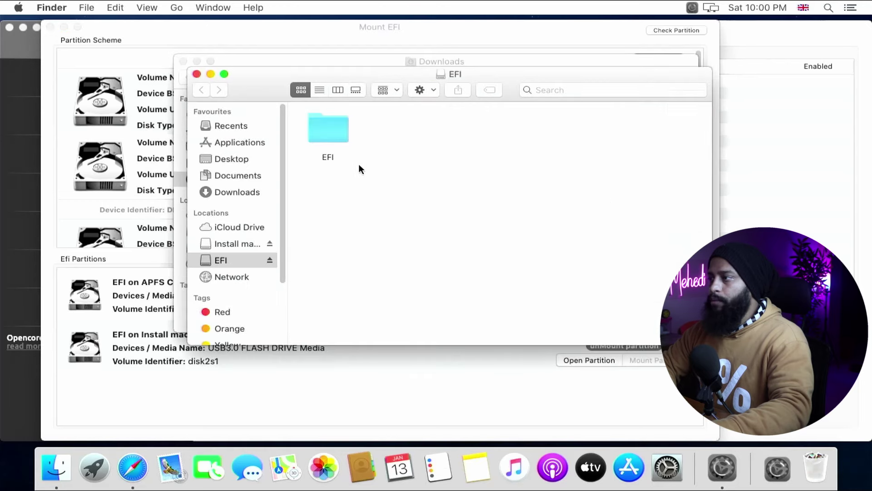
# Paste the copied EFI folder onto the Desktop via Paste Item.
pyautogui.rightClick(332, 132)
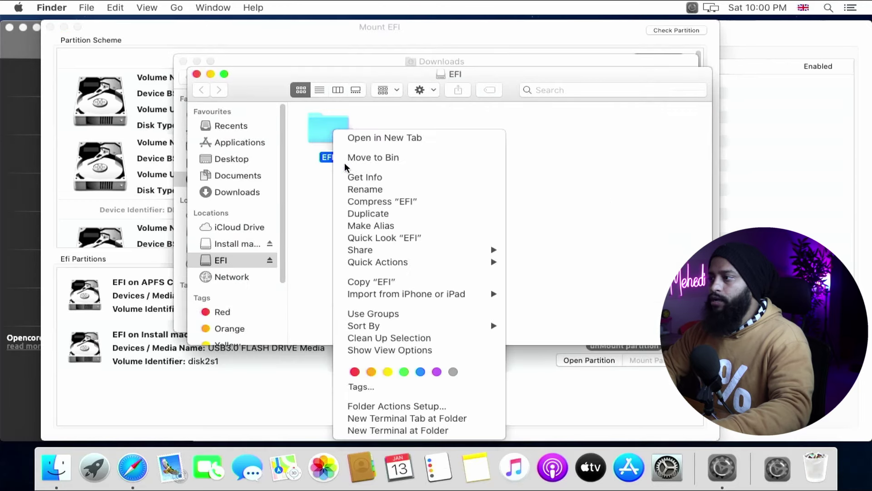
pyautogui.click(246, 166)
pyautogui.click(239, 161)
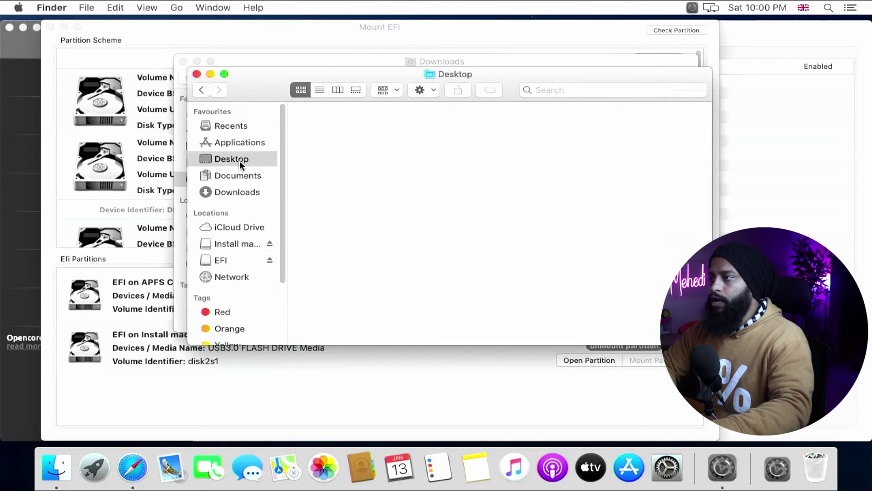
pyautogui.rightClick(335, 163)
pyautogui.click(363, 209)
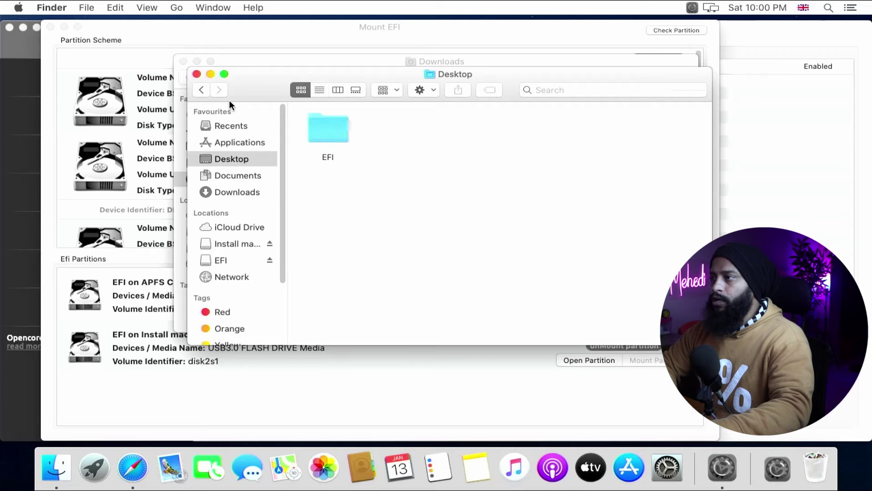
# Close the Desktop and Downloads windows and unmount the USB's EFI partition.
pyautogui.click(196, 74)
pyautogui.click(183, 61)
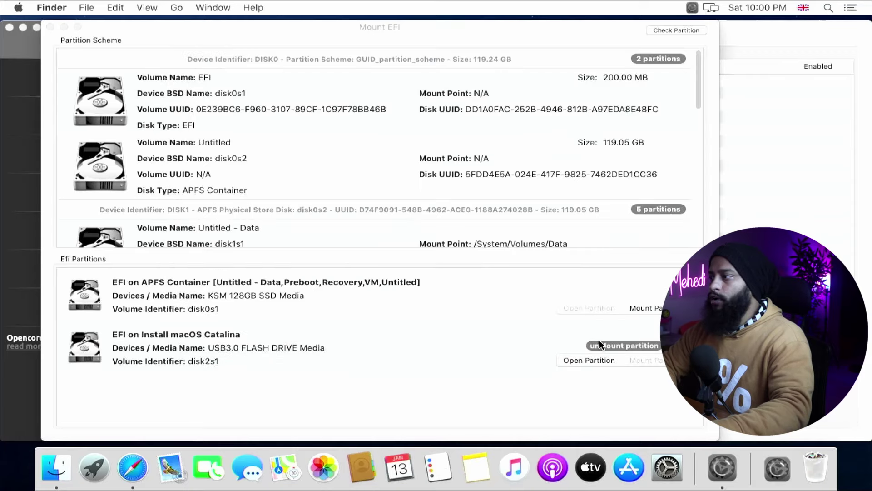
pyautogui.click(618, 344)
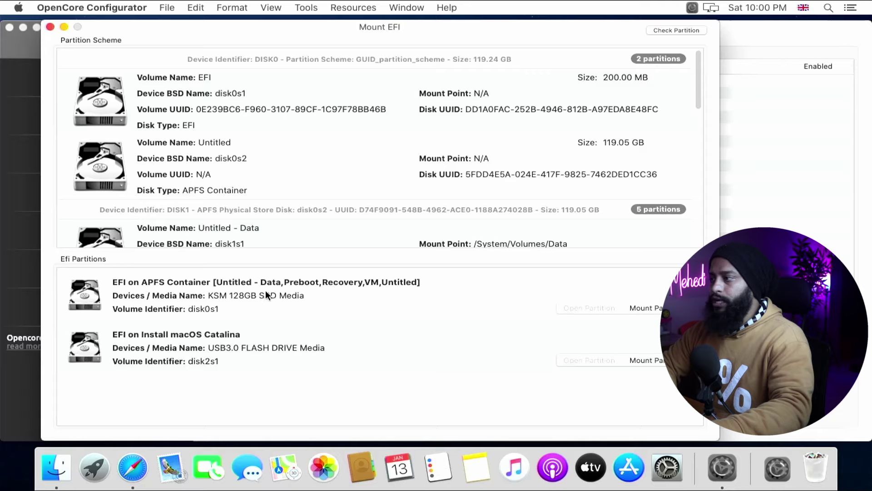
# Mount and open the SSD's EFI partition (disk0s1), then copy the Desktop EFI folder.
pyautogui.click(650, 306)
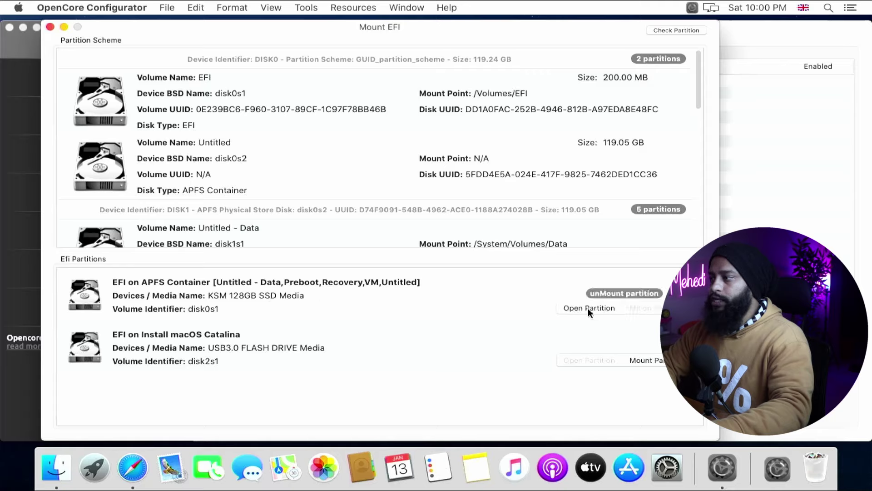
pyautogui.click(588, 308)
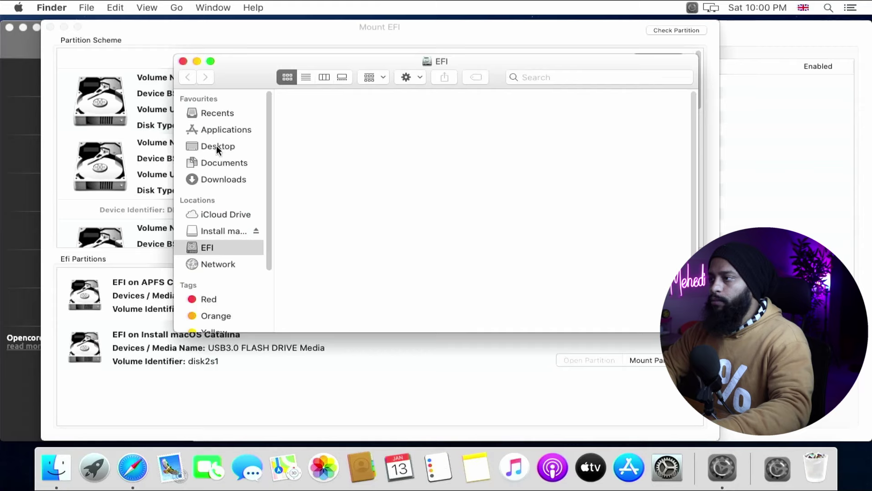
pyautogui.click(217, 145)
pyautogui.click(305, 117)
pyautogui.rightClick(305, 117)
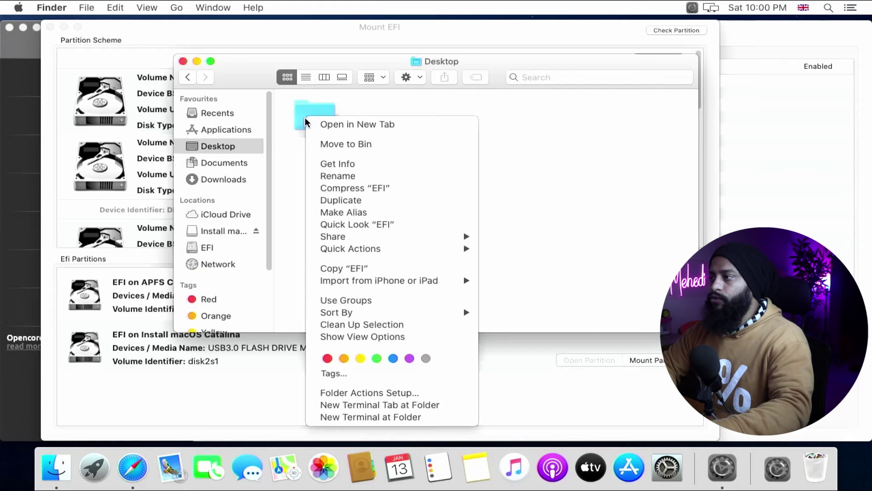
pyautogui.click(342, 268)
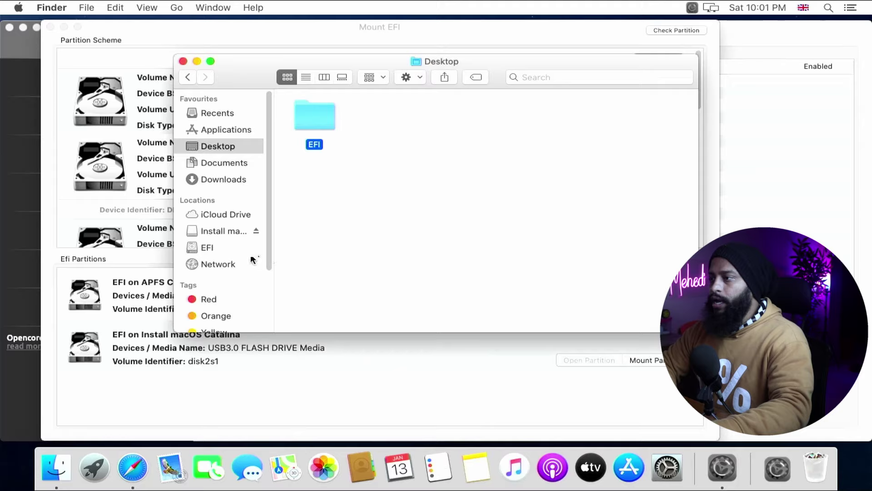
# Paste the EFI folder into the SSD's EFI volume and close all windows.
pyautogui.click(208, 247)
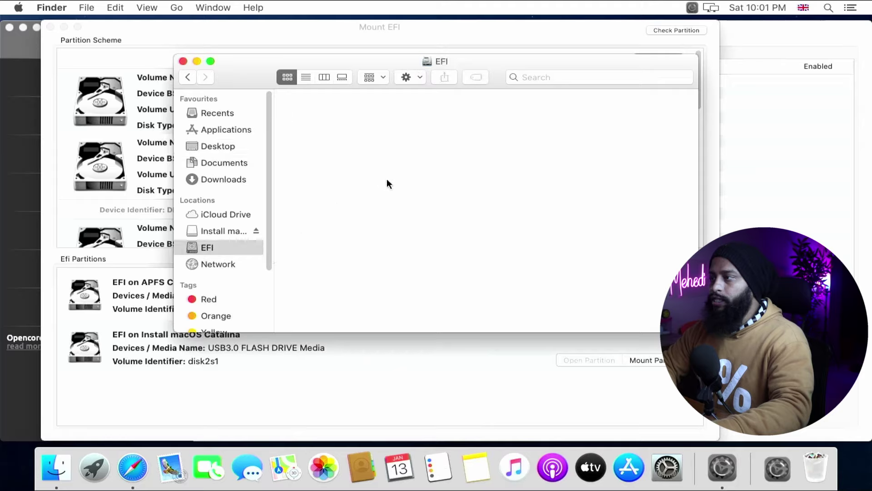
pyautogui.rightClick(400, 171)
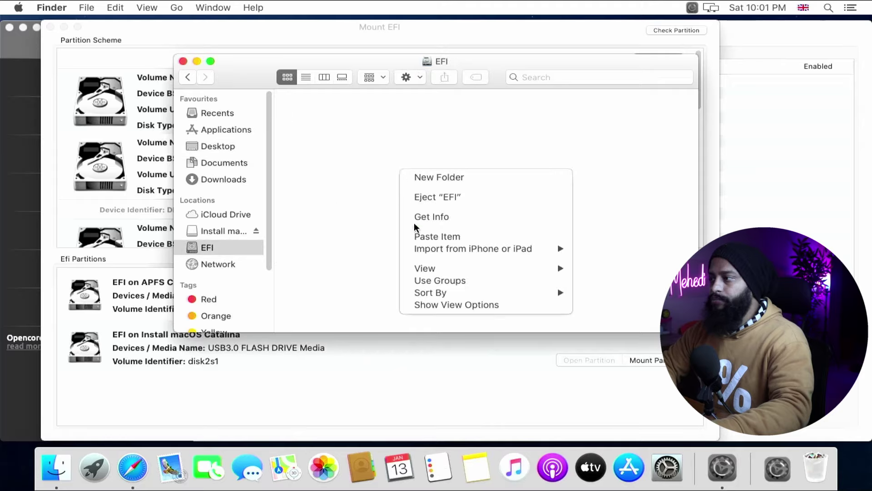
pyautogui.click(414, 235)
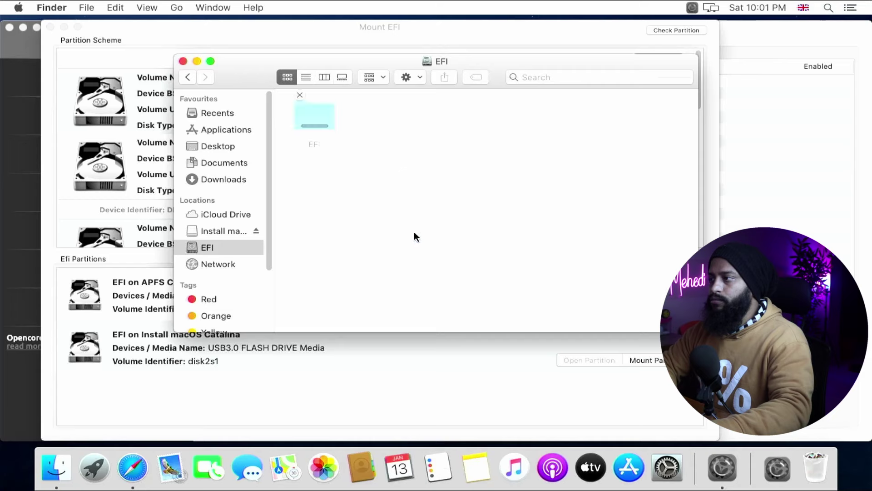
pyautogui.click(180, 61)
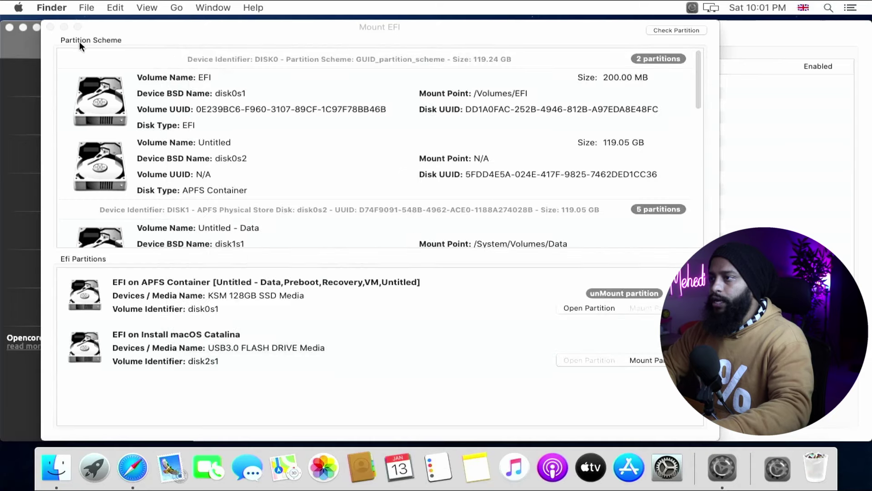
pyautogui.click(50, 26)
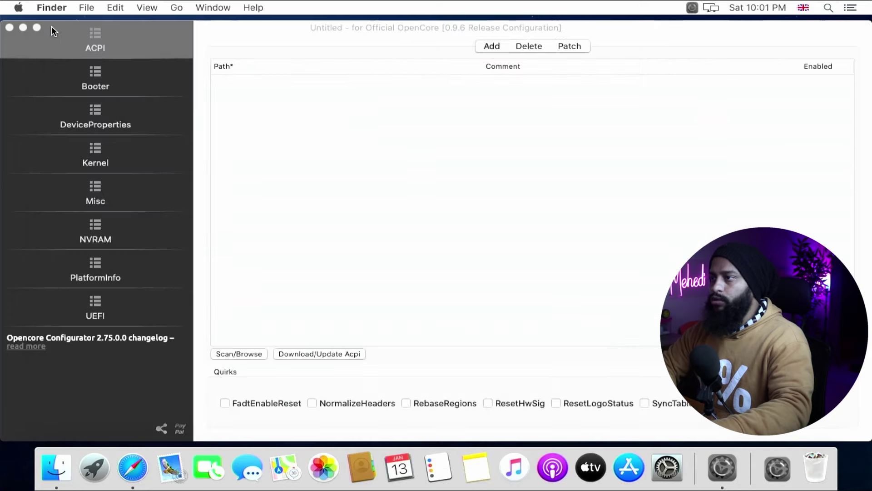
pyautogui.click(9, 27)
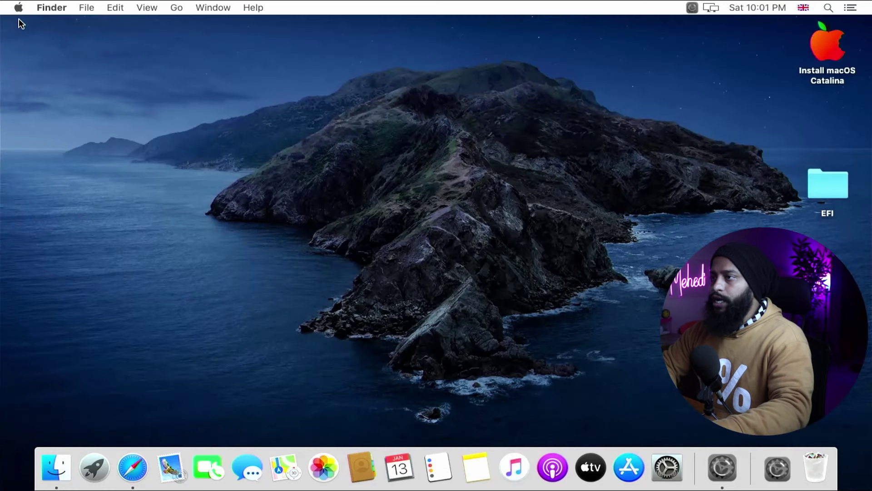
# Restart the computer and enter the BIOS setup from the boot menu.
pyautogui.click(18, 8)
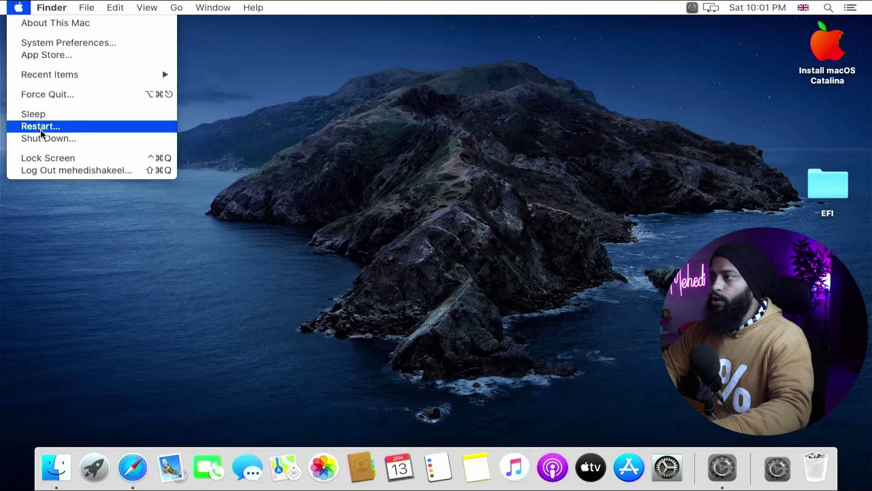
pyautogui.click(40, 128)
pyautogui.click(538, 196)
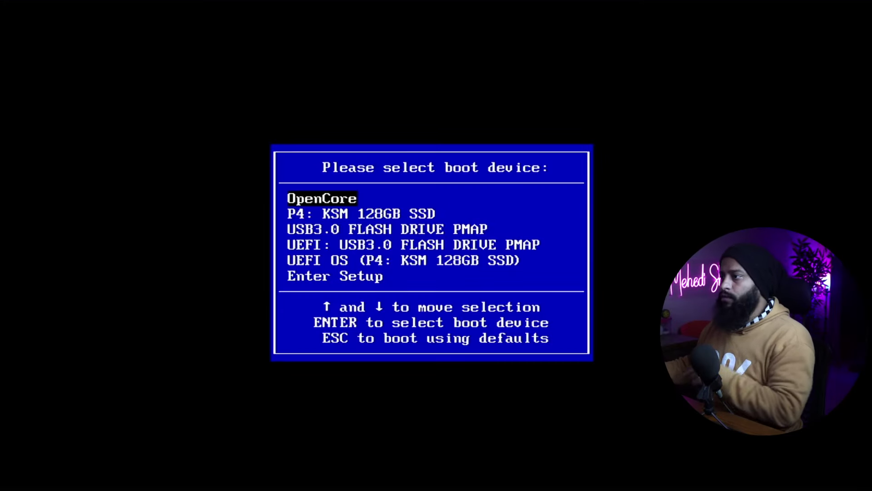
pyautogui.press('Down')
pyautogui.press('Down')
pyautogui.press('Down')
pyautogui.press('Down')
pyautogui.press('Down')
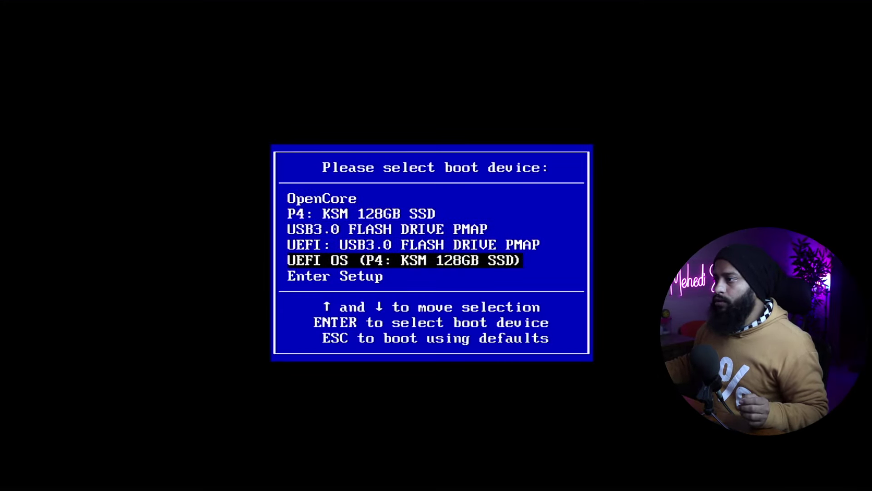
pyautogui.press('Return')
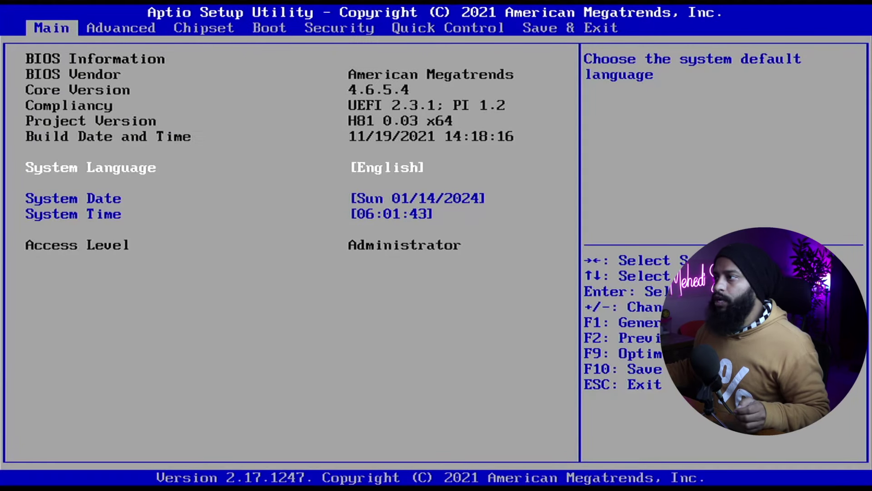
# Set Boot Option #1 to UEFI OS (P4: KSM 128GB SSD), save with F10, and boot Untitled.
pyautogui.press('Right')
pyautogui.press('Right')
pyautogui.press('Right')
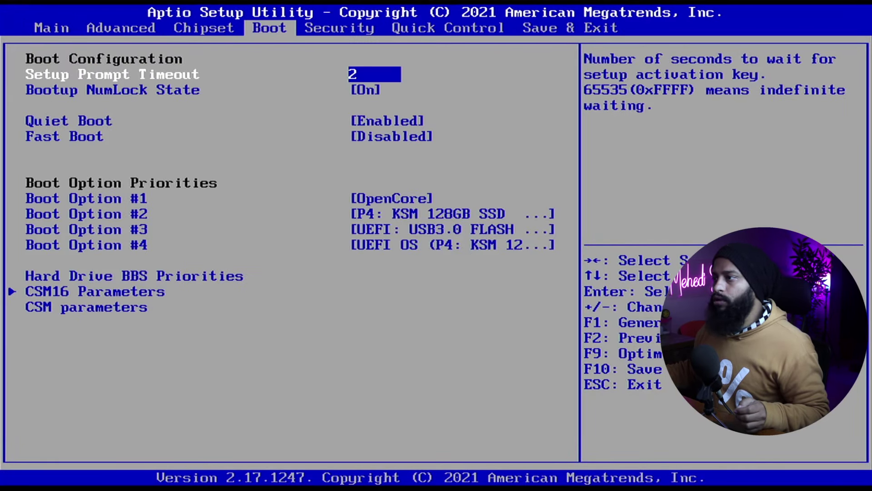
pyautogui.press('Down')
pyautogui.press('Down')
pyautogui.press('Down')
pyautogui.press('Down')
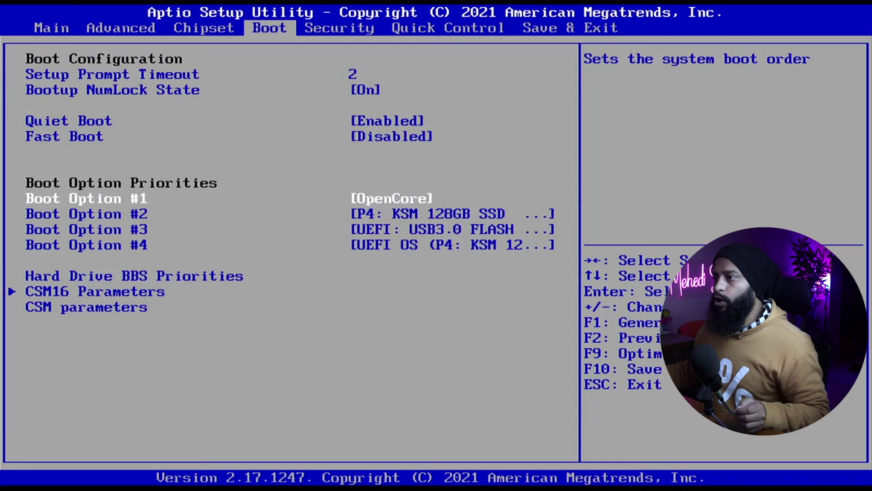
pyautogui.press('Return')
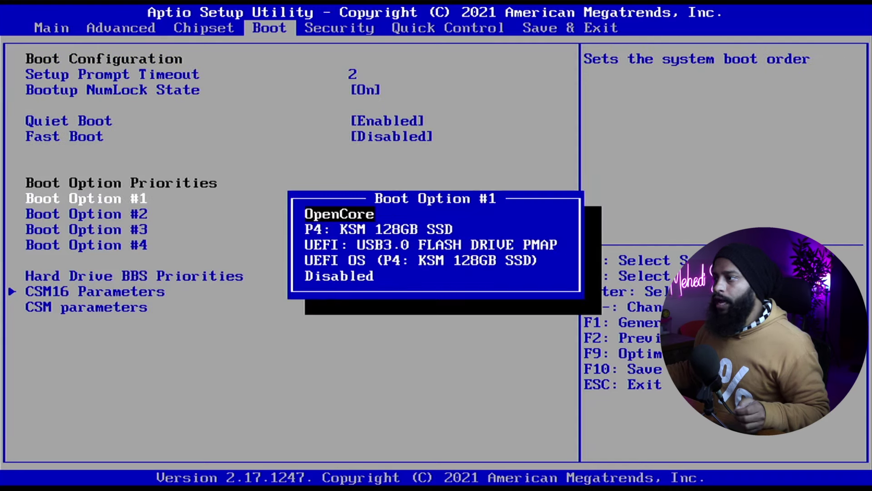
pyautogui.press('Down')
pyautogui.press('Down')
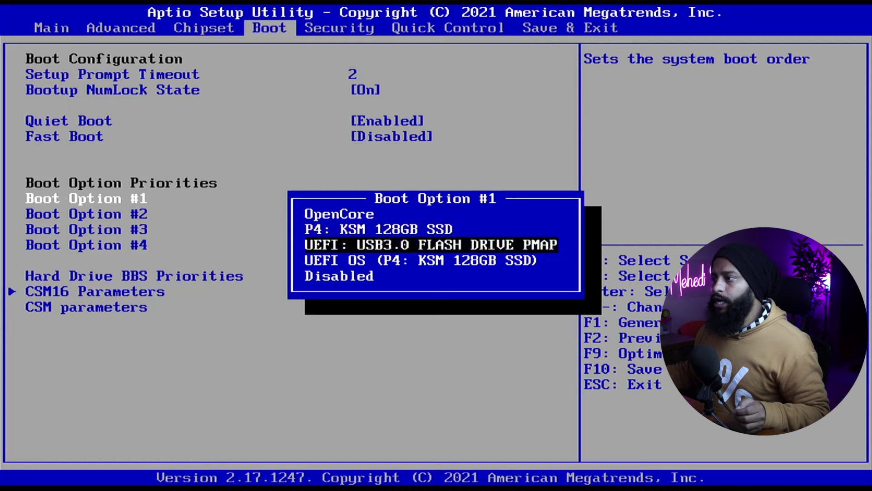
pyautogui.press('Down')
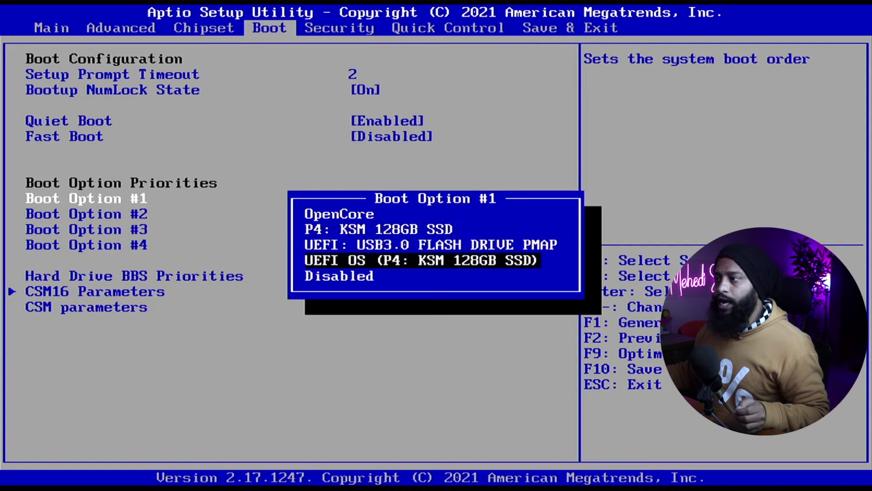
pyautogui.press('Return')
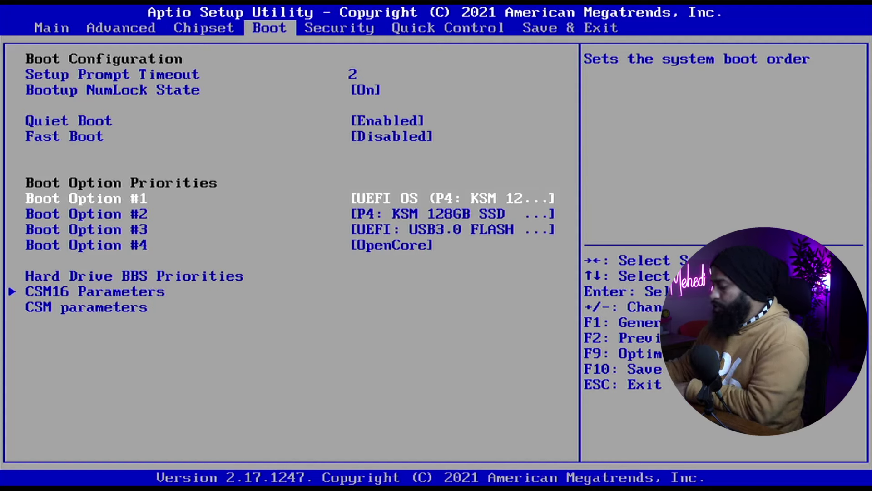
pyautogui.press('F10')
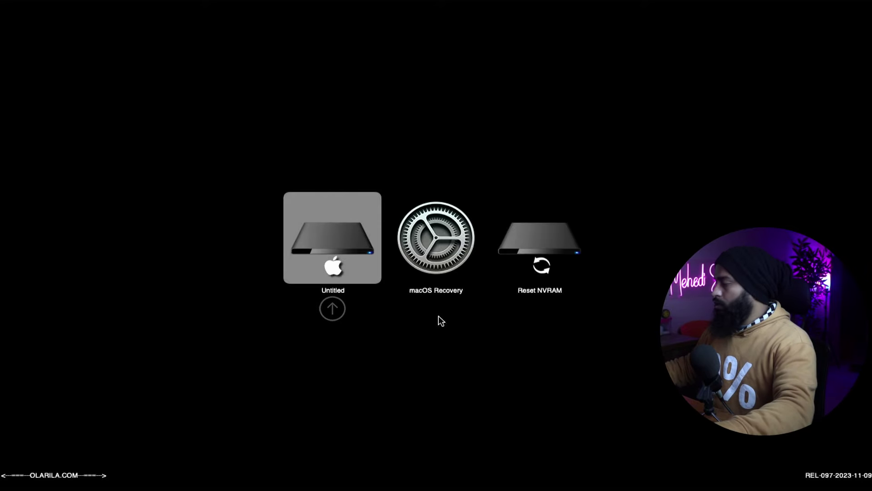
pyautogui.press('Return')
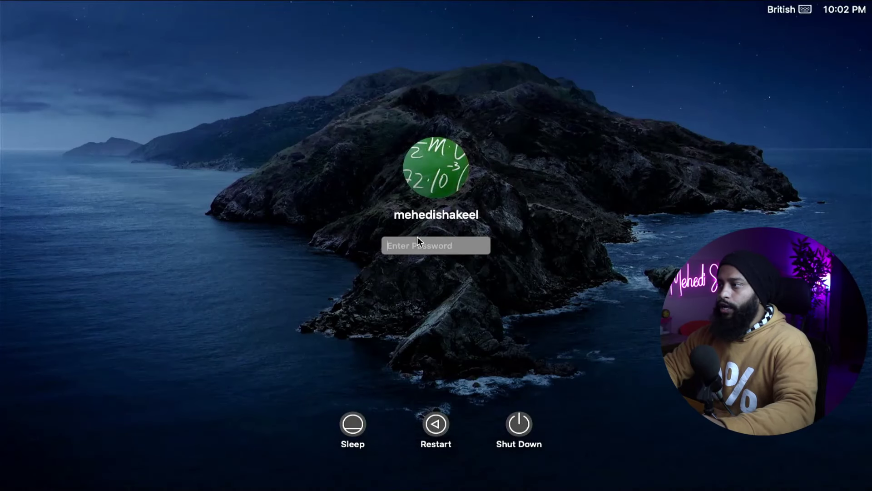
# Log in with the account password to reach the Catalina desktop.
pyautogui.write('••••')
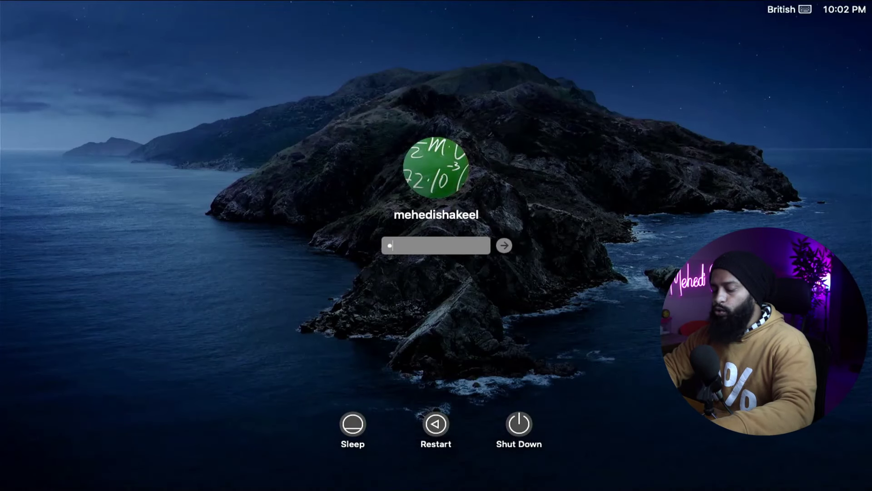
pyautogui.press('Return')
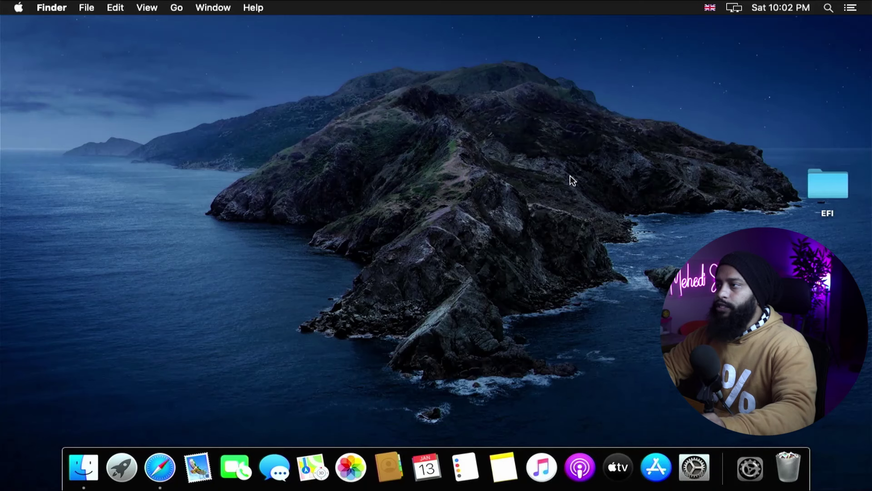